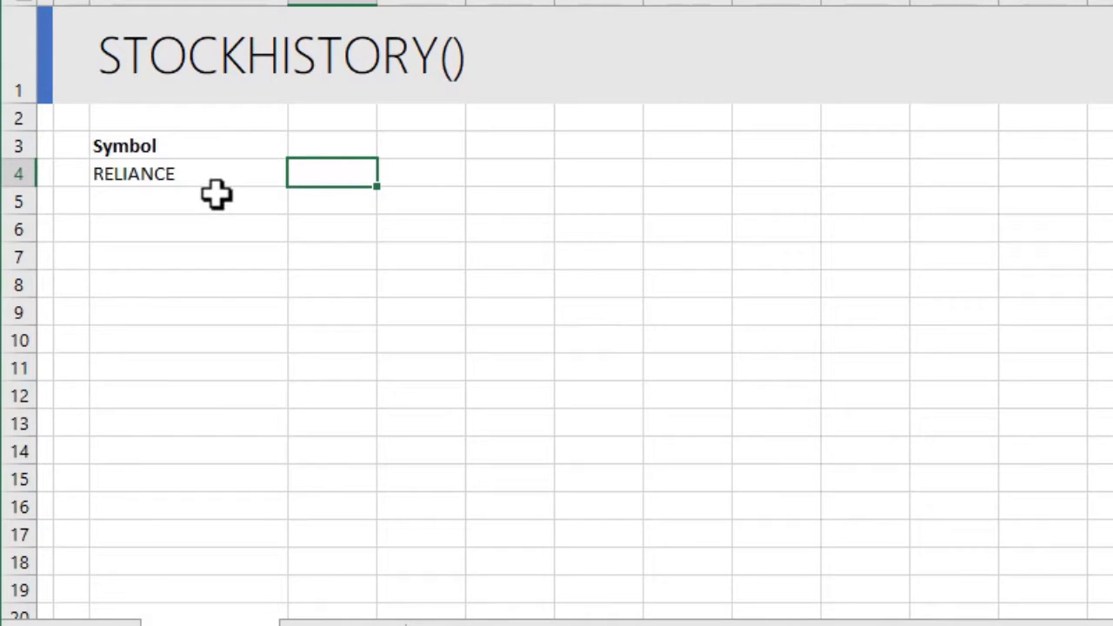
Step: Select the empty cell right of the RELIANCE symbol to hold a formula
click(224, 176)
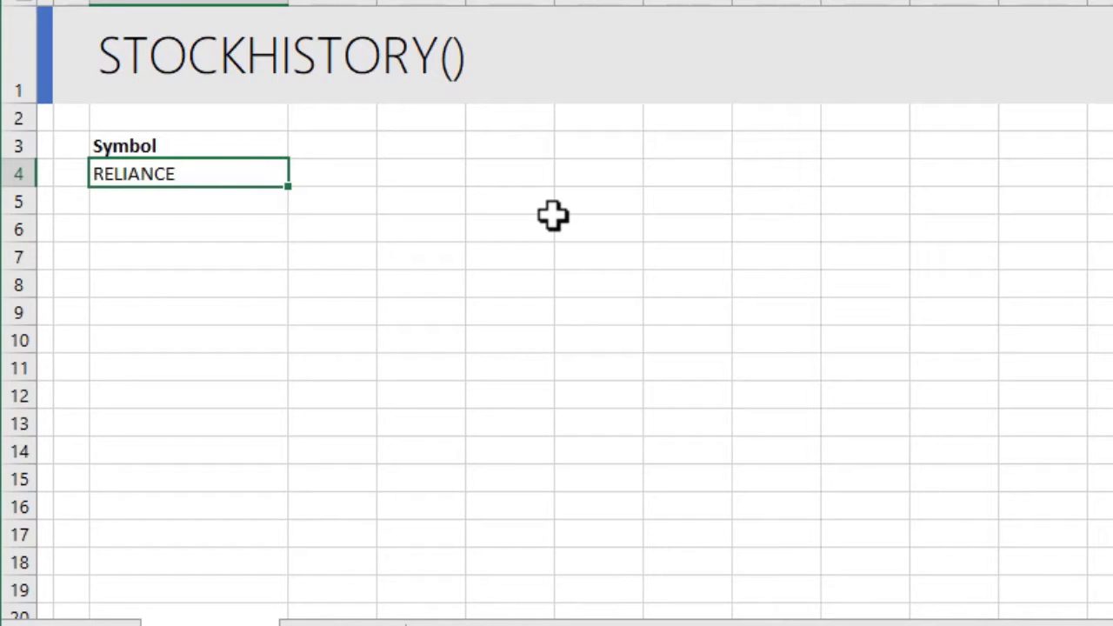
key(Right)
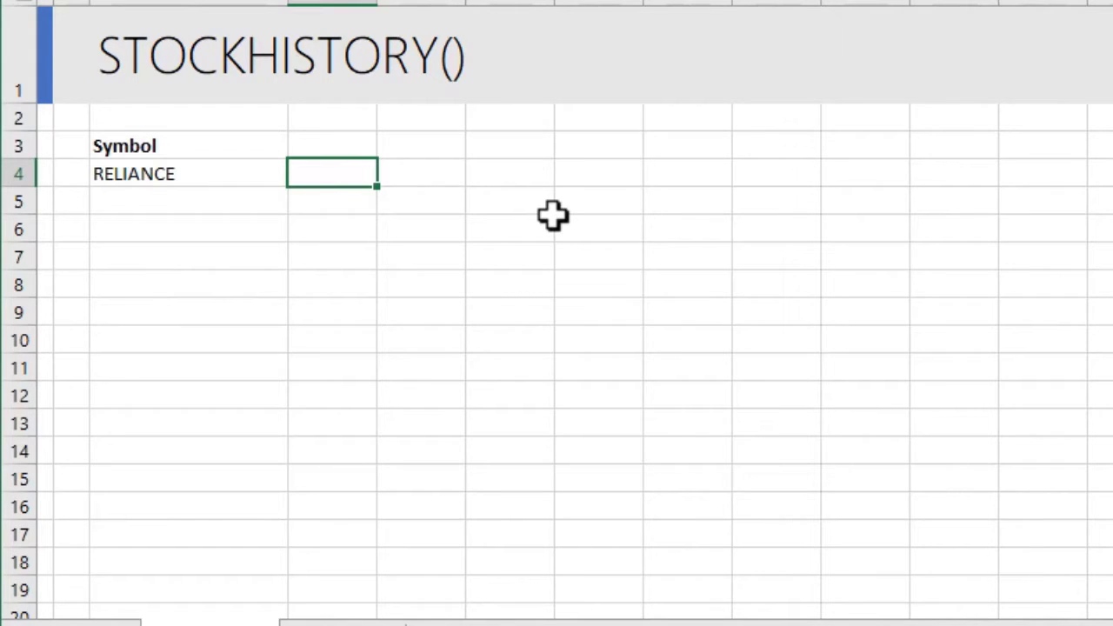
Step: Enter =STOCKHISTORY(RELIANCE cell,"1-mar-2021",today(),0) to fetch daily RELIANCE prices
text(=stoc)
key(Tab)
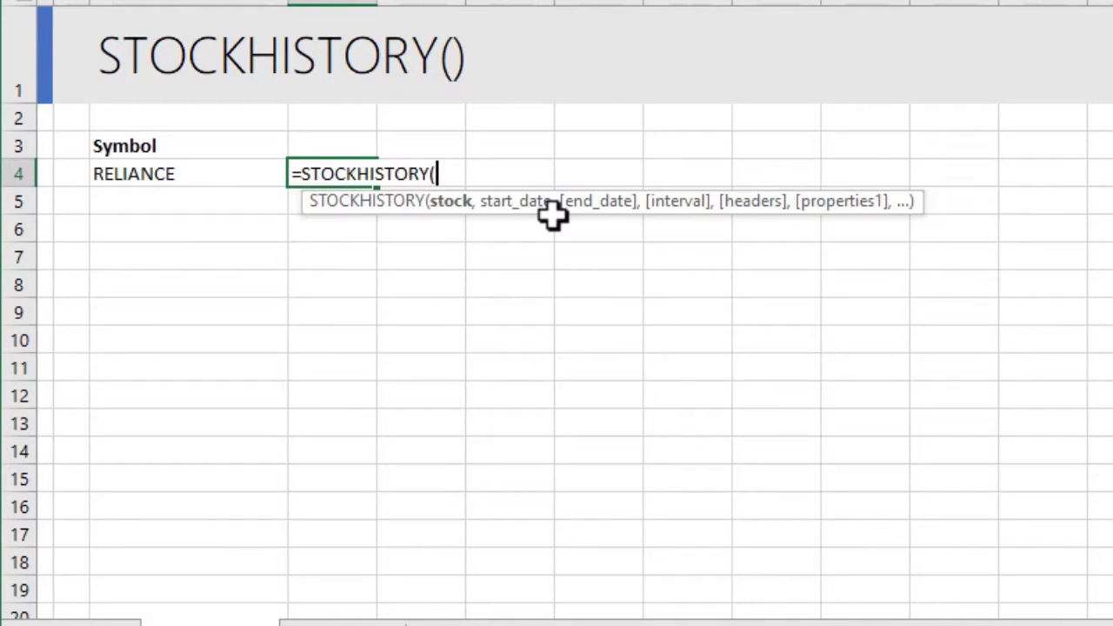
click(179, 174)
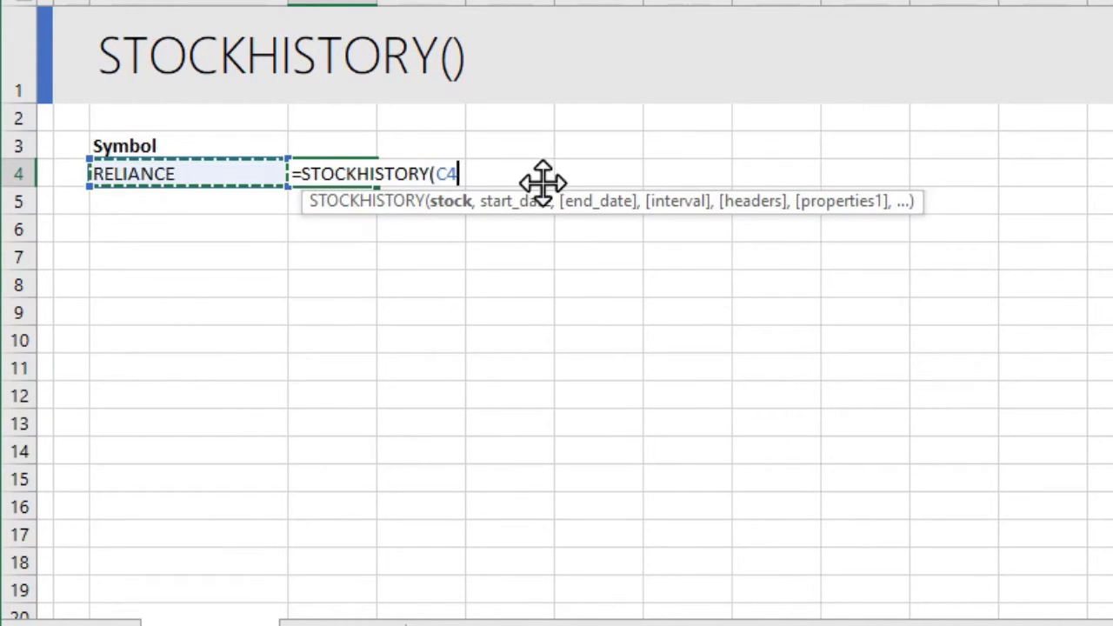
text(,)
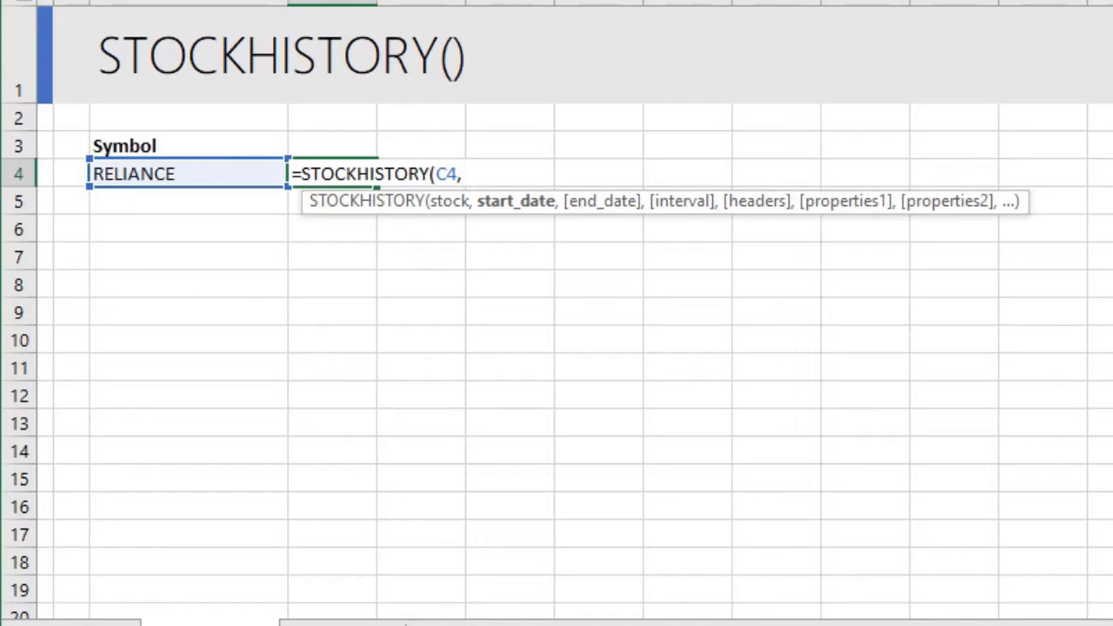
text("1-mar-2)
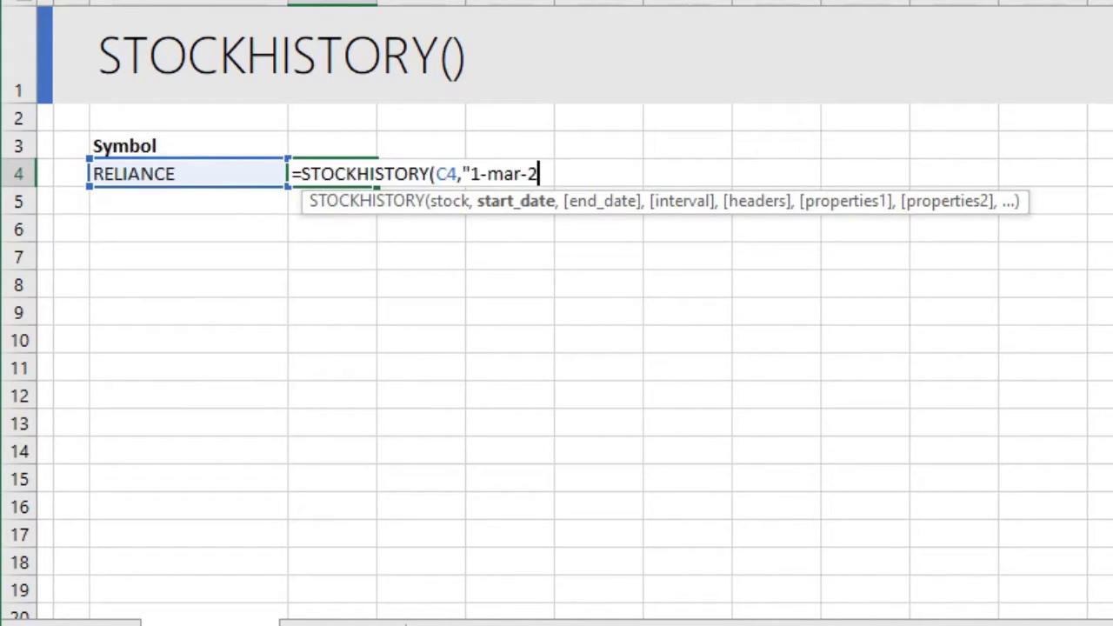
text(021")
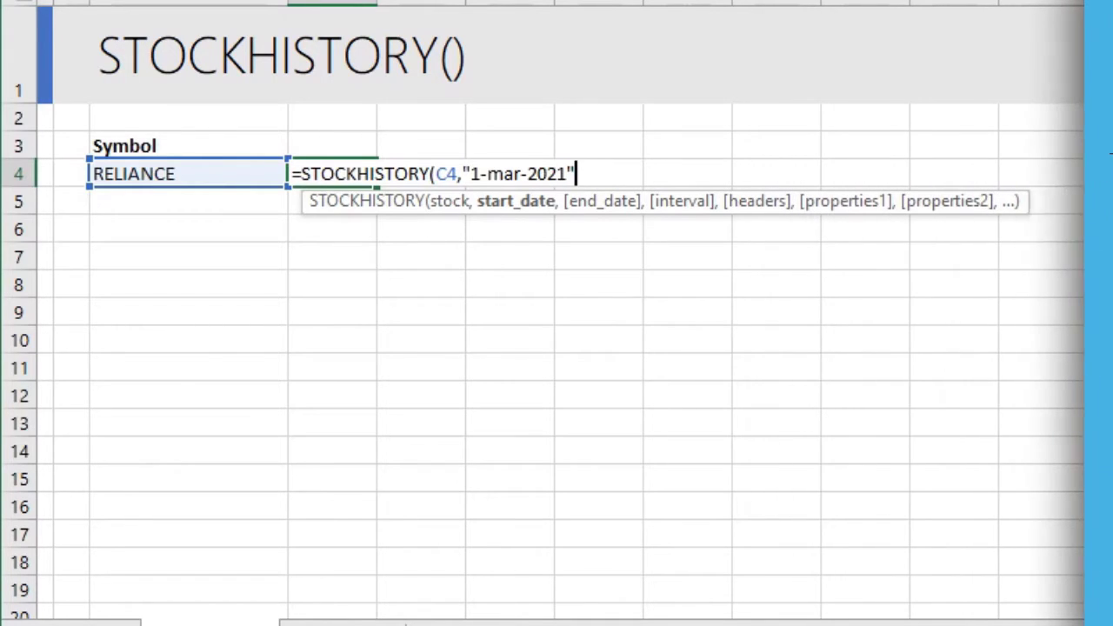
text(,)
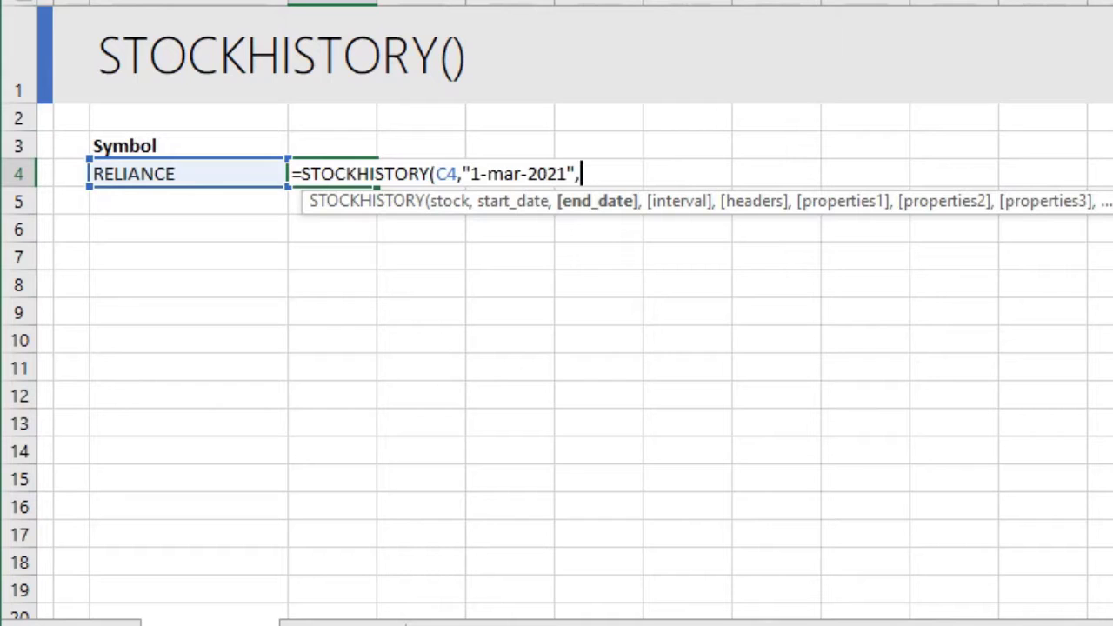
text(today())
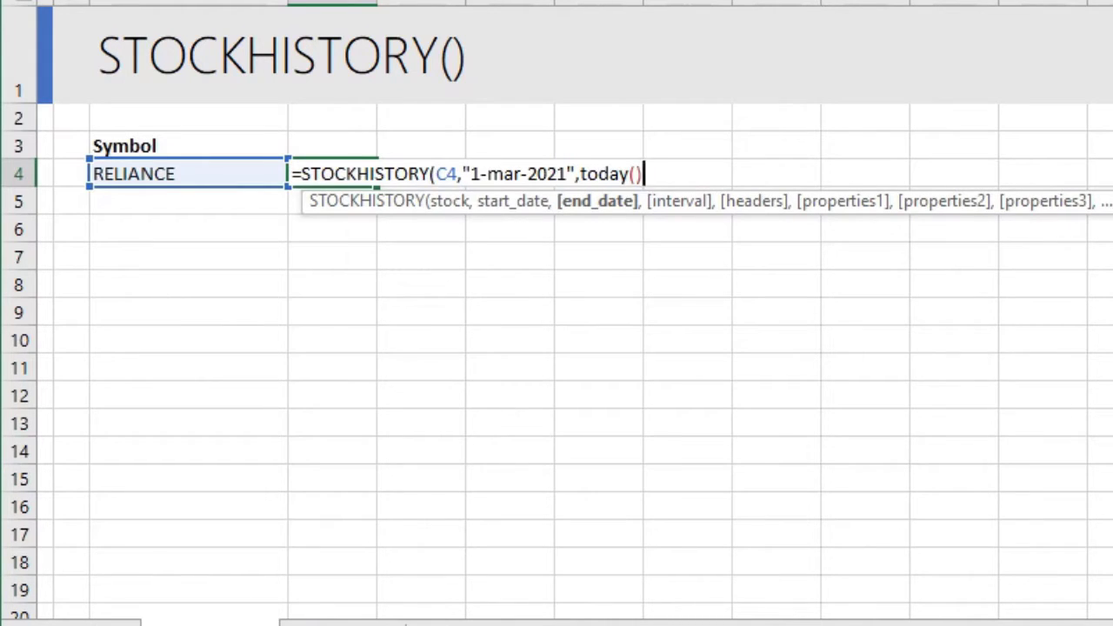
text(,)
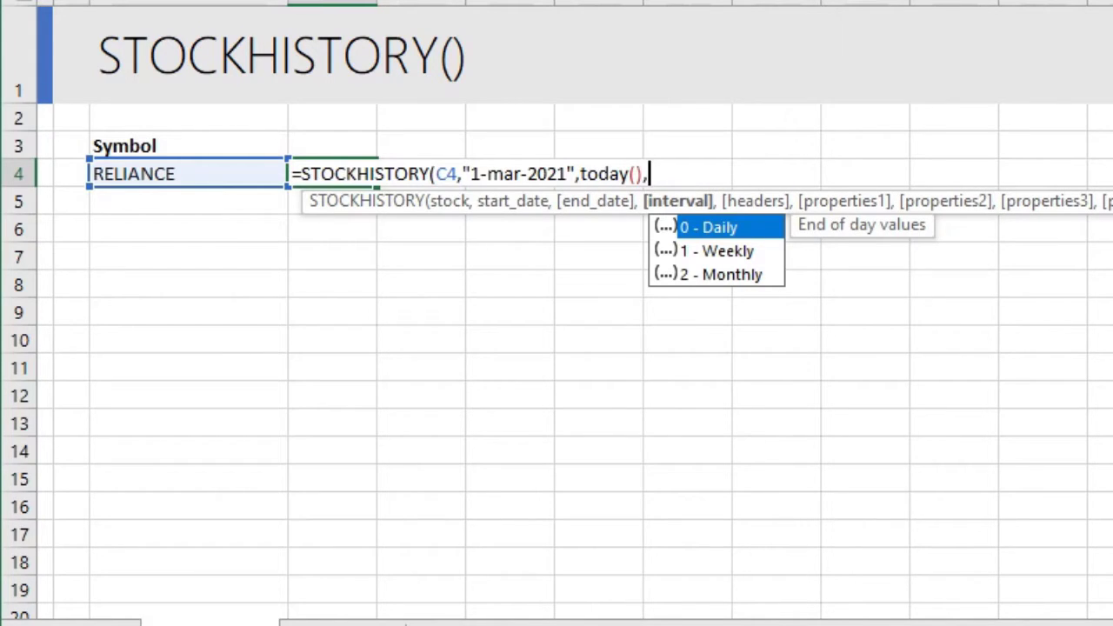
text(0))
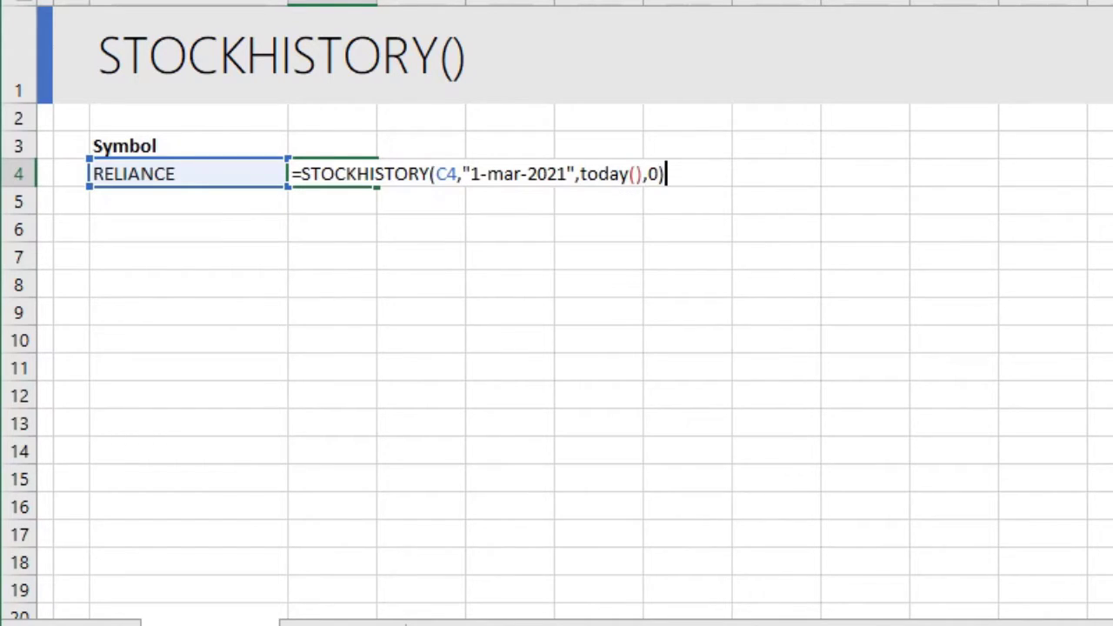
key(Return)
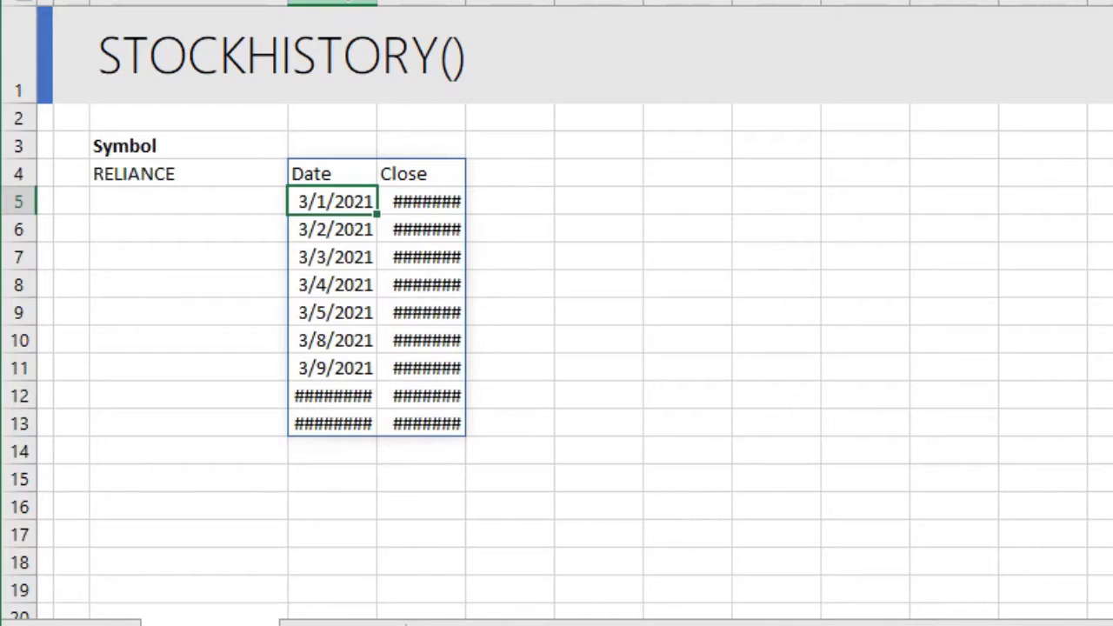
Step: Widen the spilled Date and Close columns and check the full price list
drag(331, 2, 421, 5)
click(531, 201)
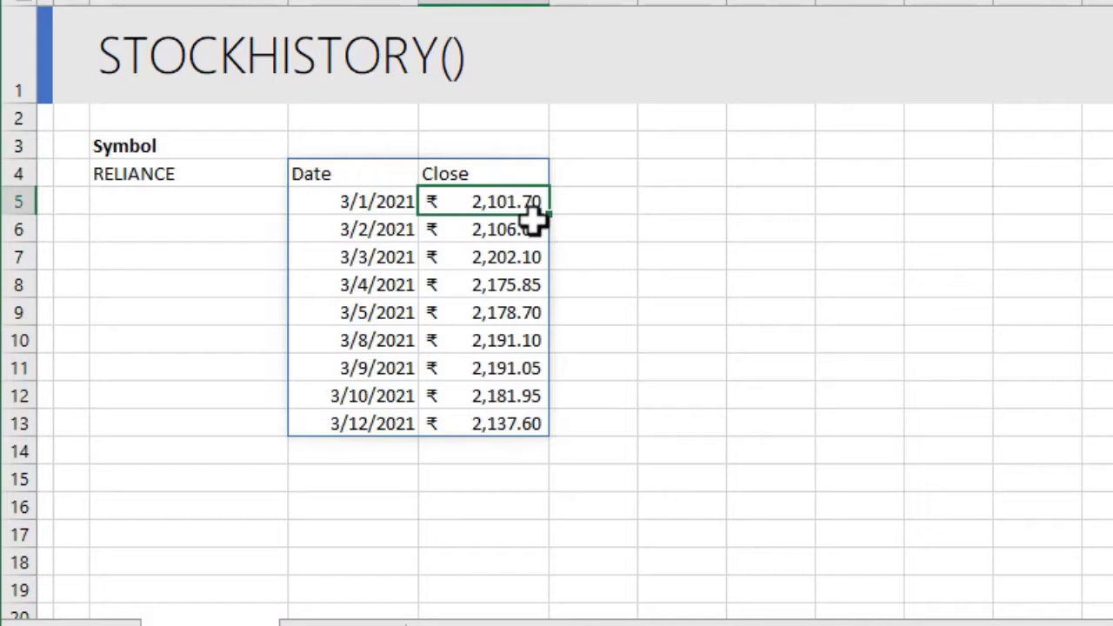
click(529, 423)
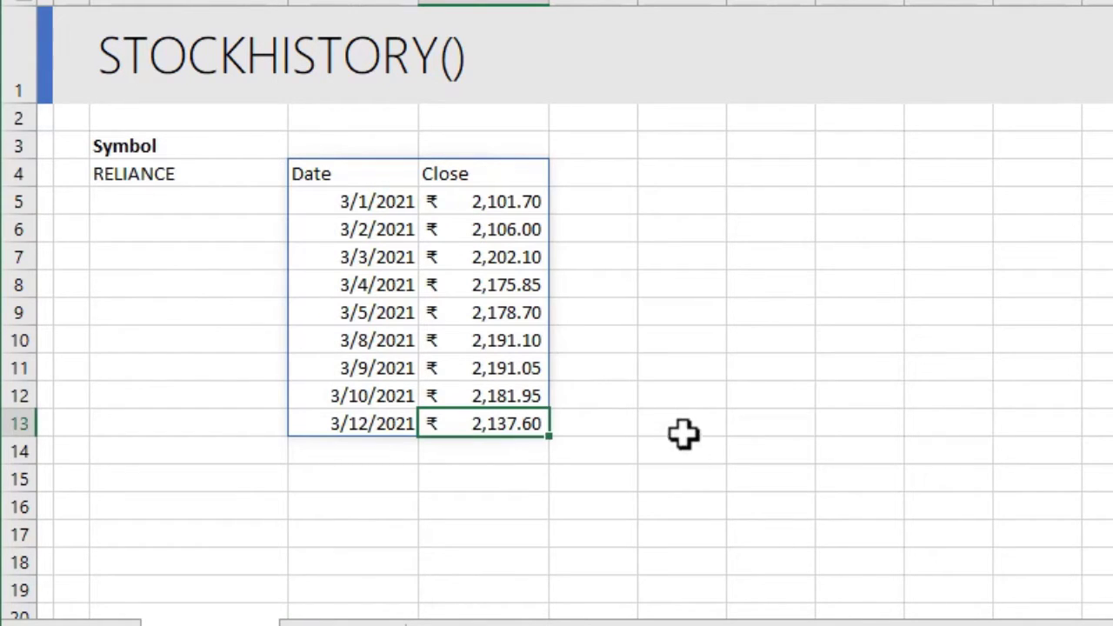
drag(392, 205, 398, 424)
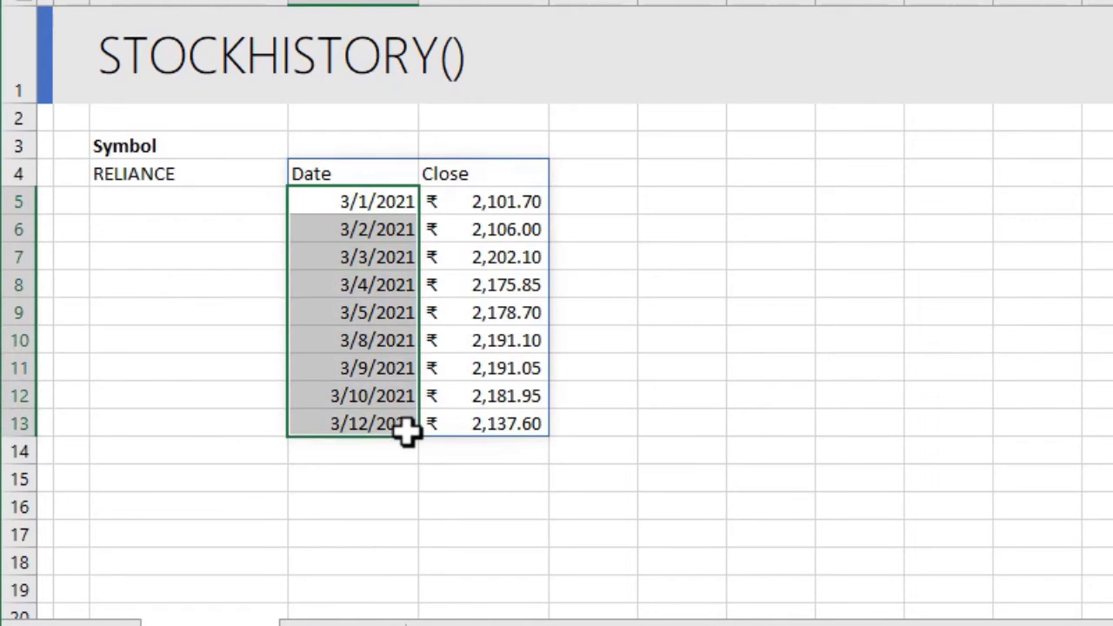
click(374, 202)
click(389, 173)
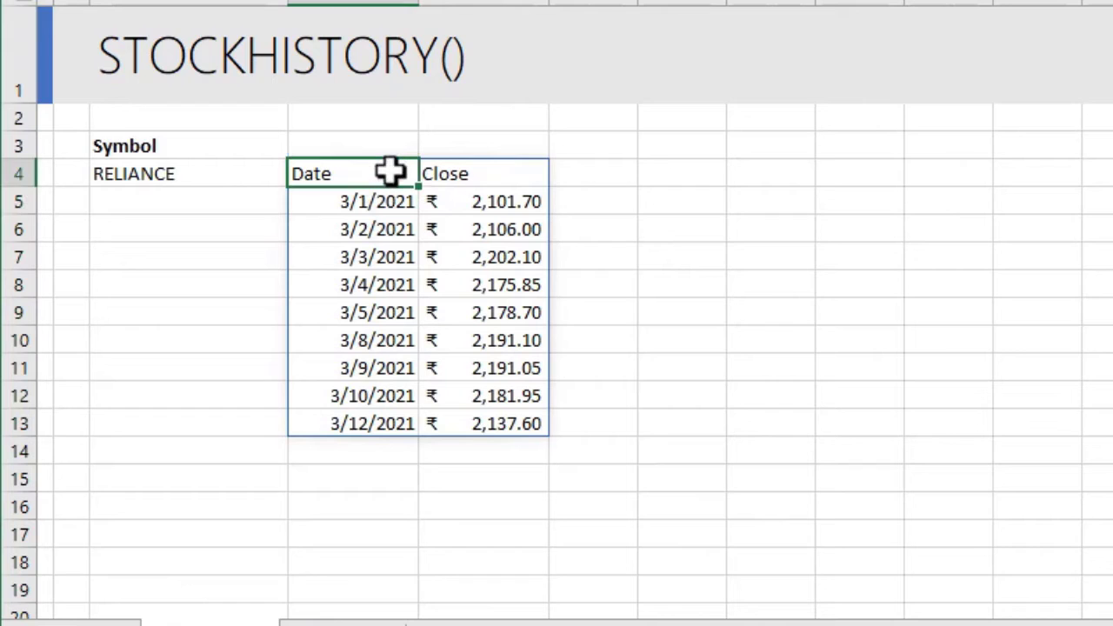
Step: Change the STOCKHISTORY interval argument from 0 to 1 for weekly closing prices
double_click(388, 173)
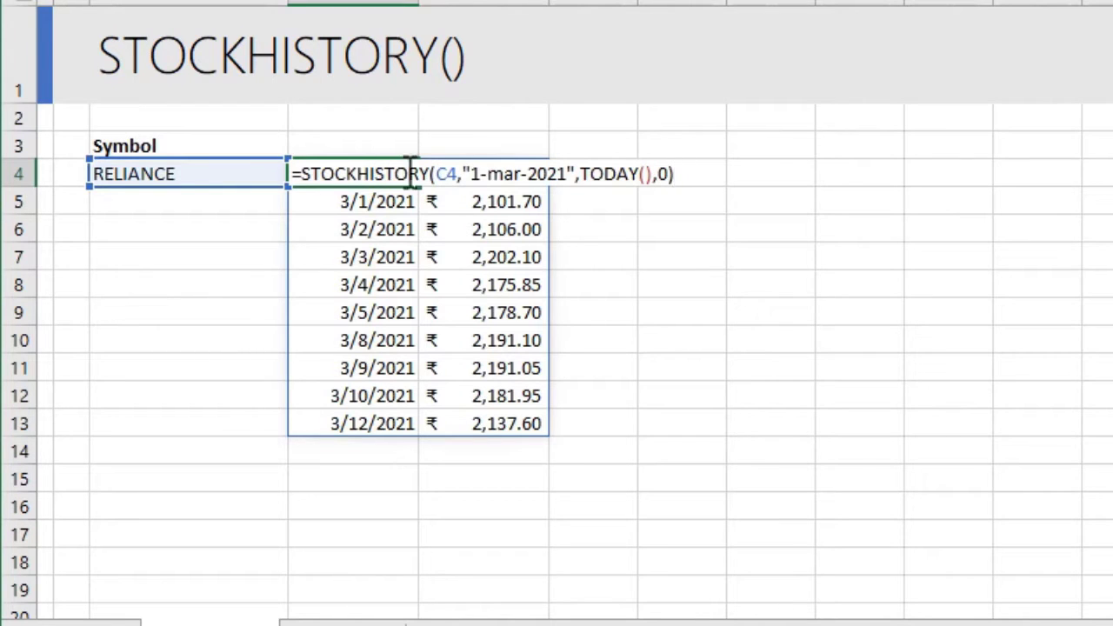
click(668, 174)
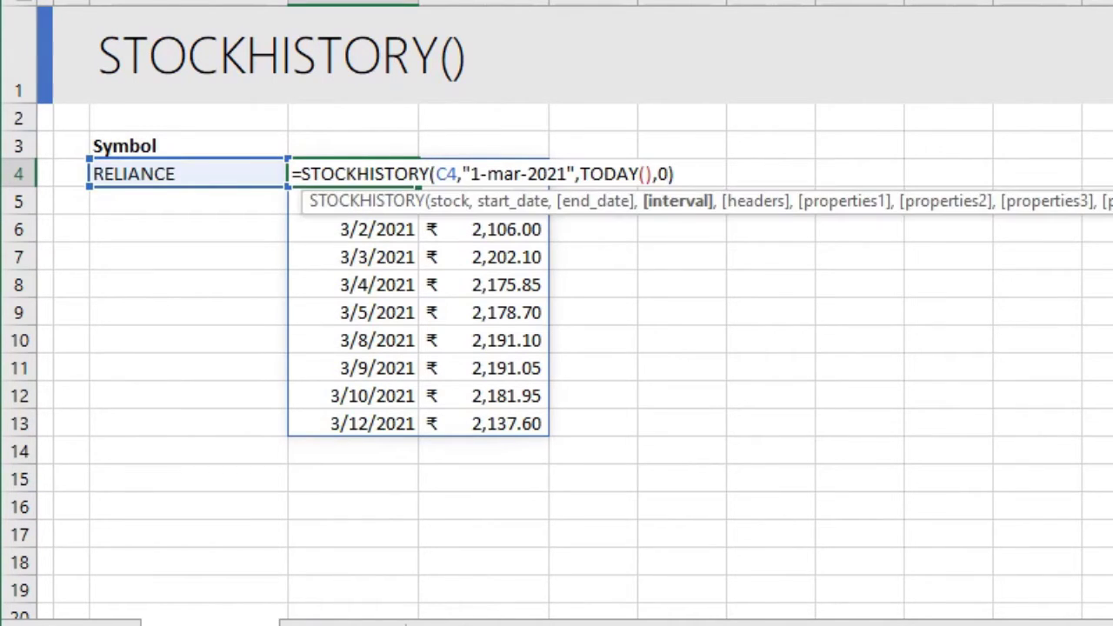
key(BackSpace)
text(1)
key(Return)
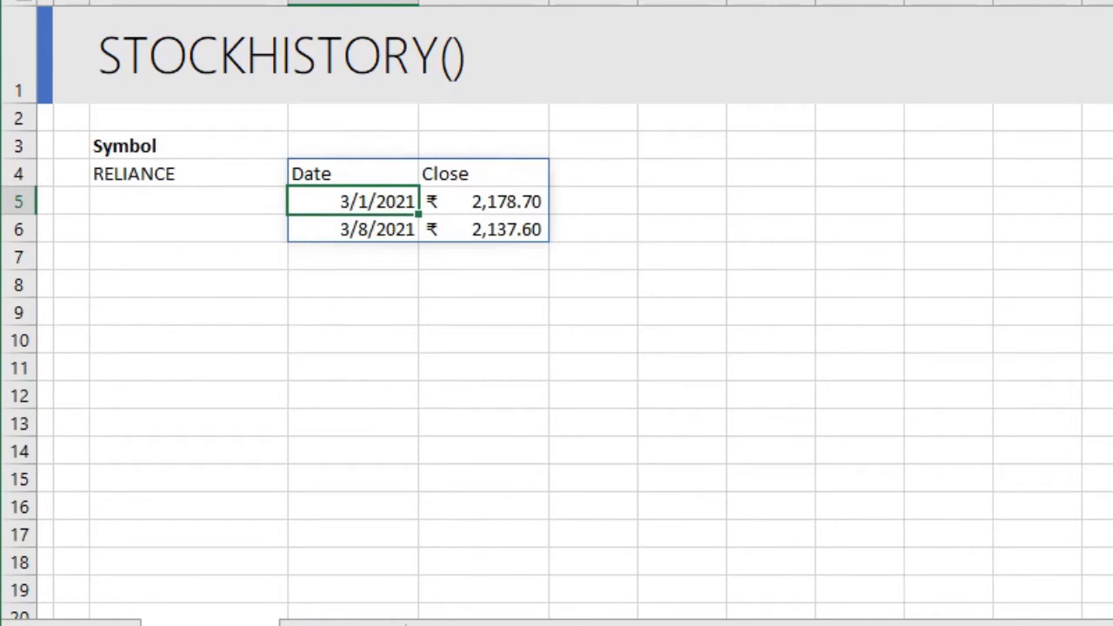
click(386, 234)
click(339, 172)
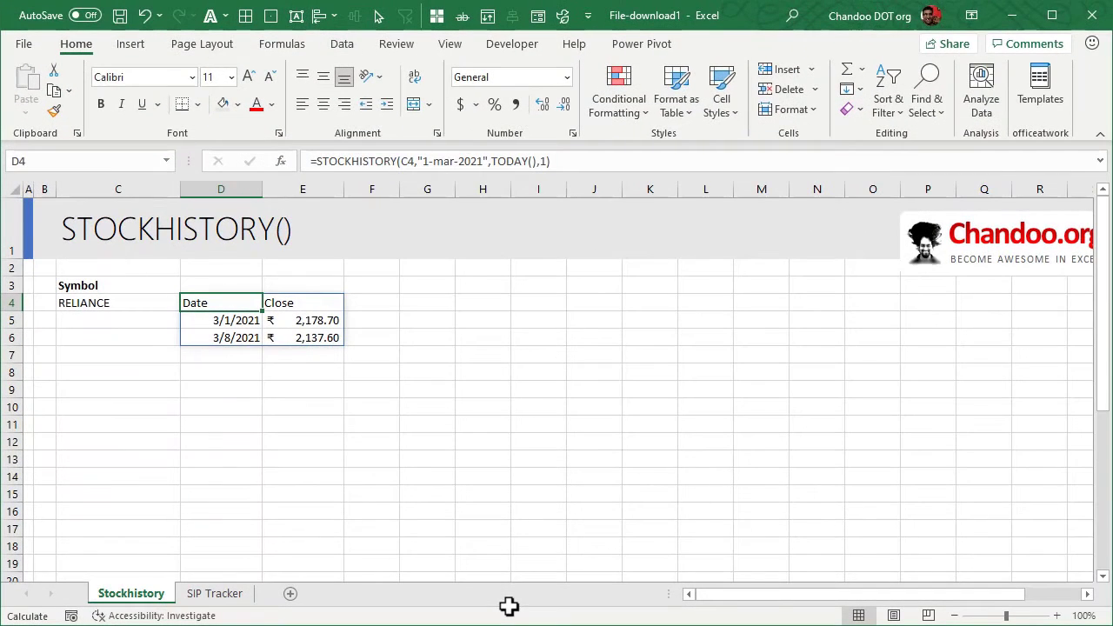
click(114, 386)
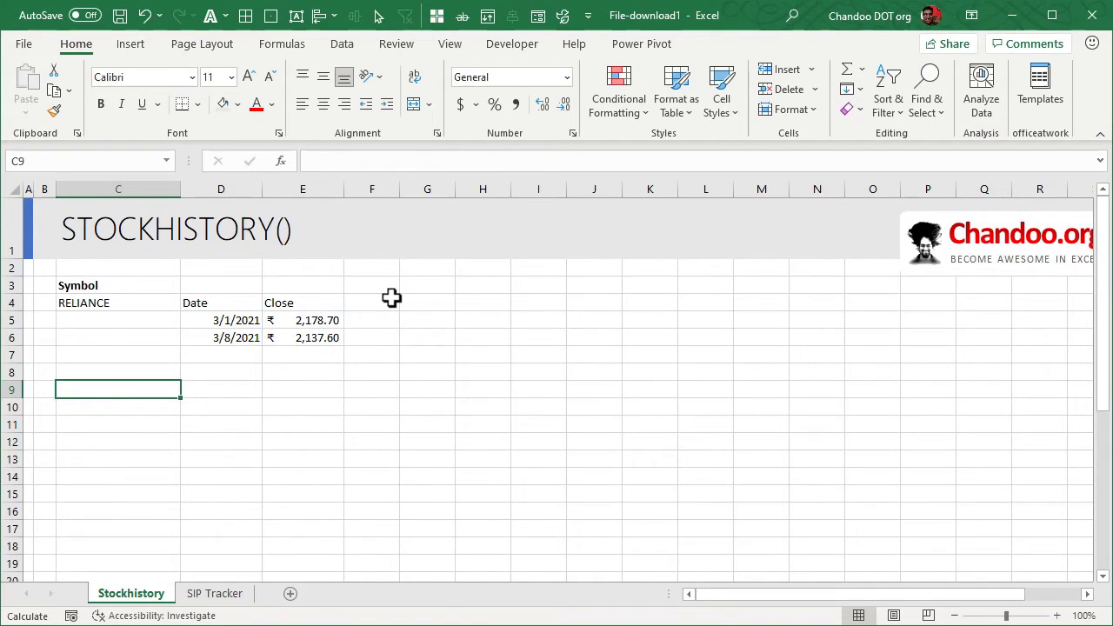
Step: Enter the ticker TCS in H4 and discard a mistaken DATE formula beside it
click(481, 301)
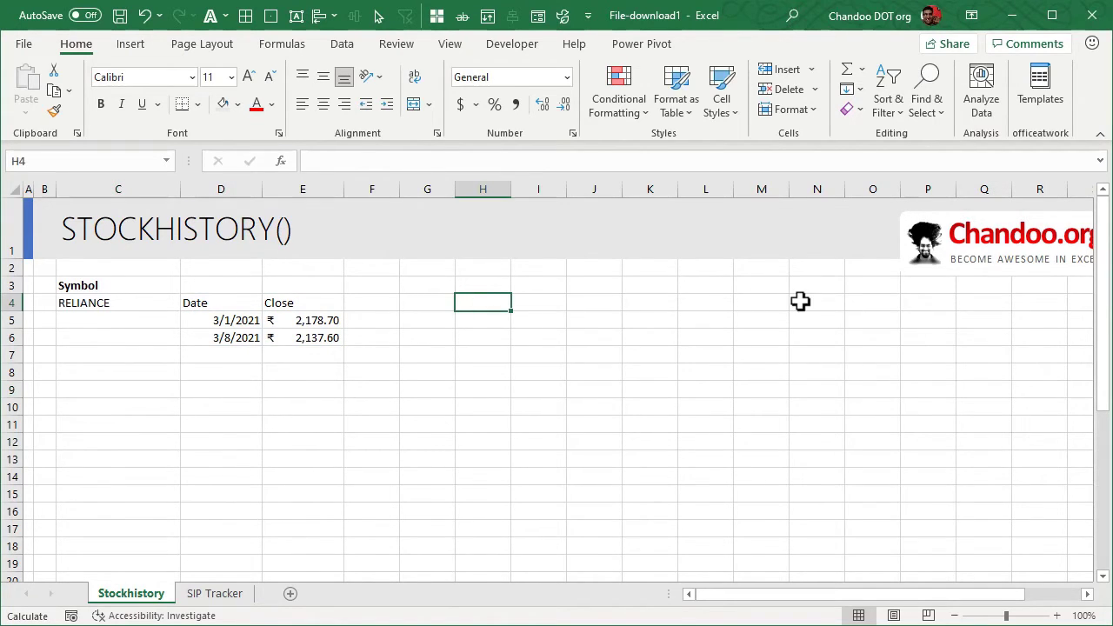
text(TCS)
key(Tab)
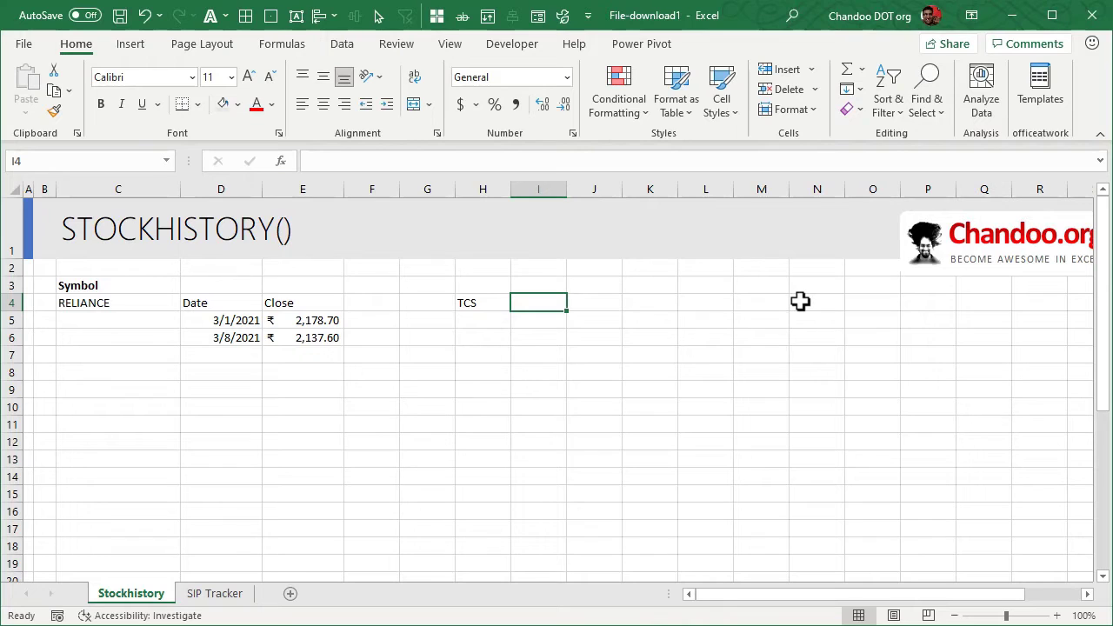
text(=)
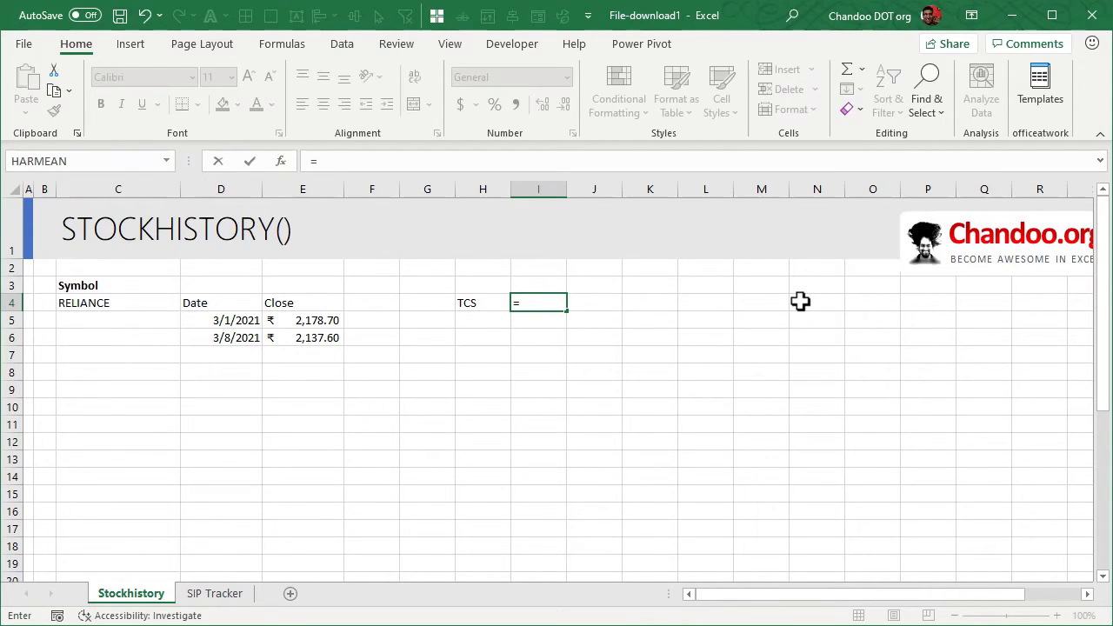
text(Date)
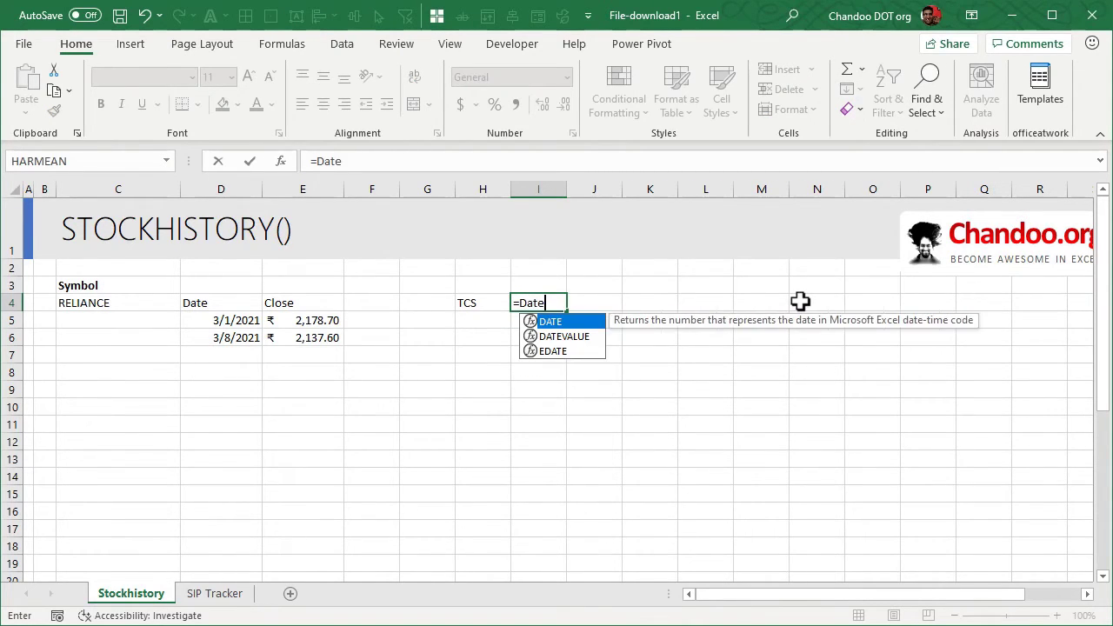
key(Tab)
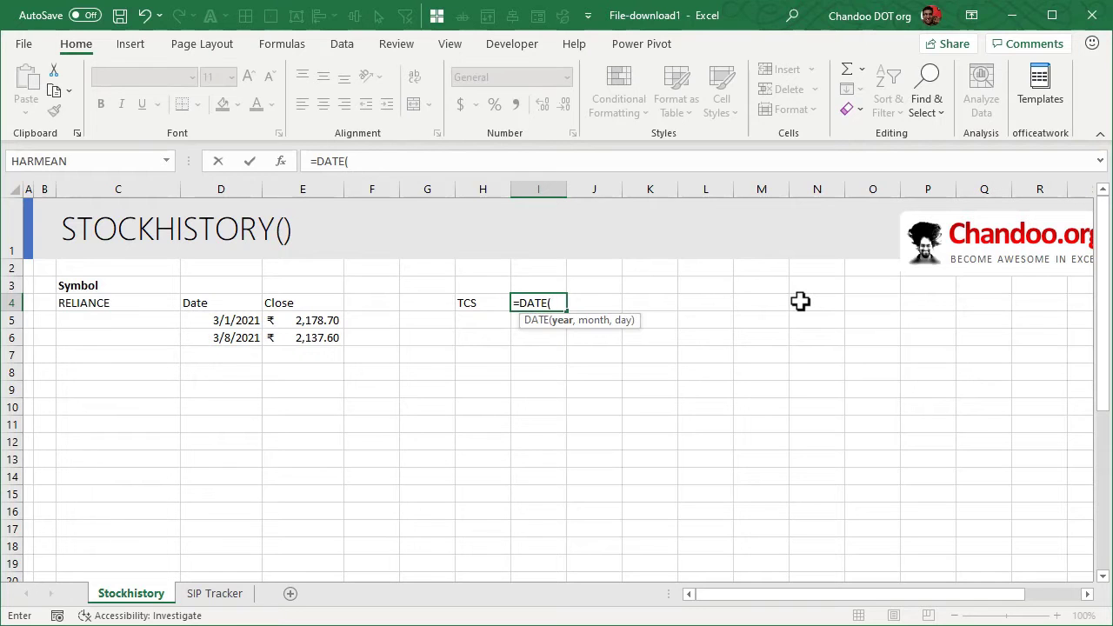
key(Escape)
Step: Enter =STOCKHISTORY(H4,"1-jan-2020",today(),2,1,0,2,1) in I4 for monthly Date, Open, Close
text(=sto)
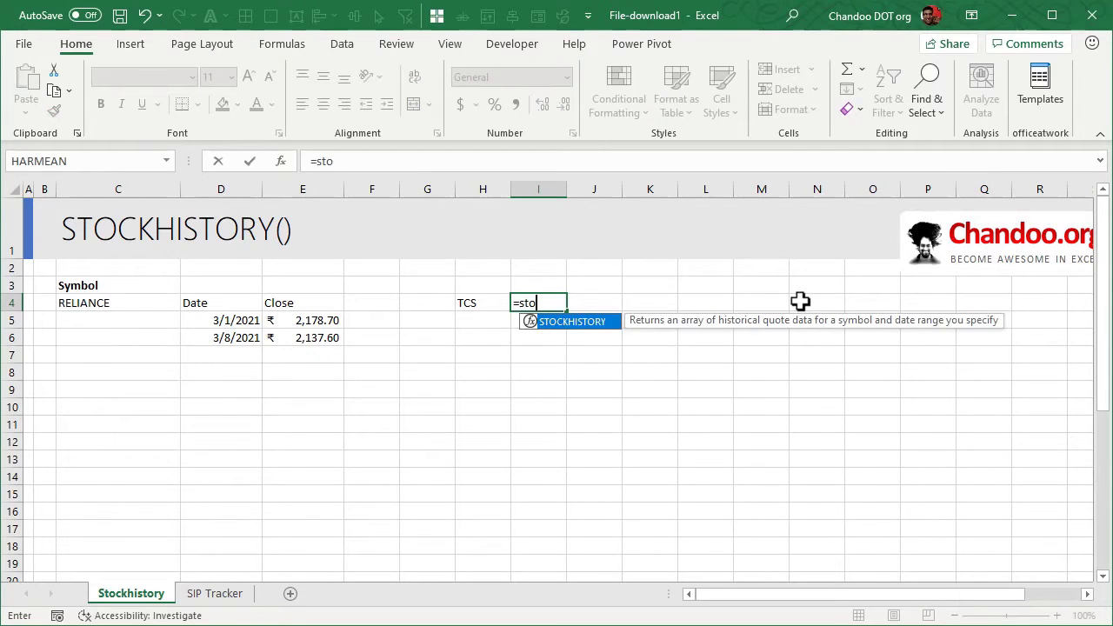
text(c)
key(Tab)
key(Left)
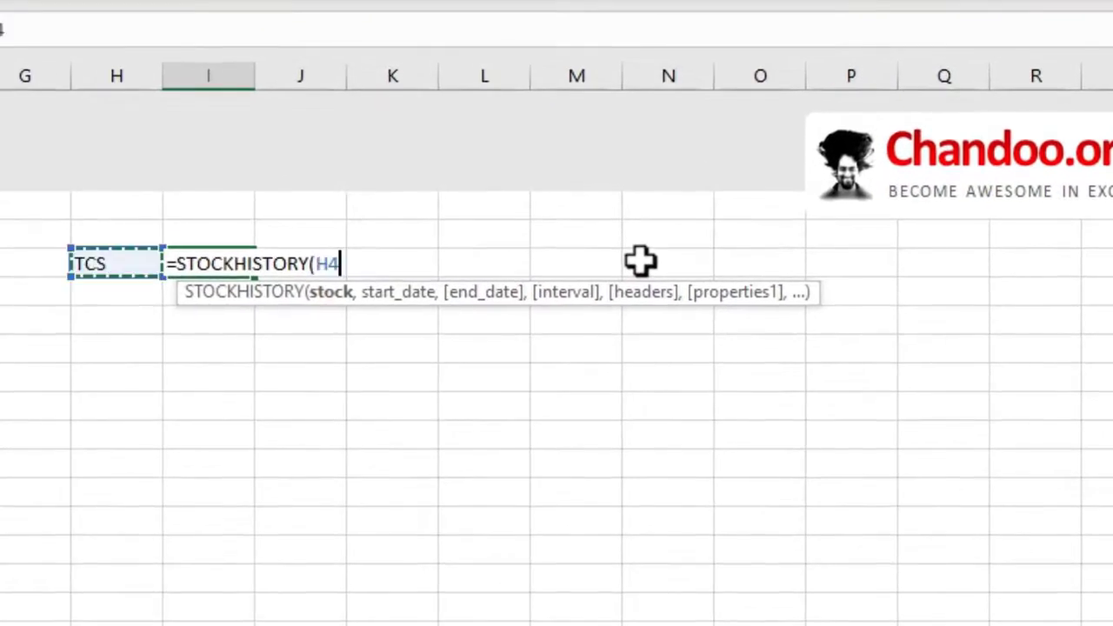
text(,")
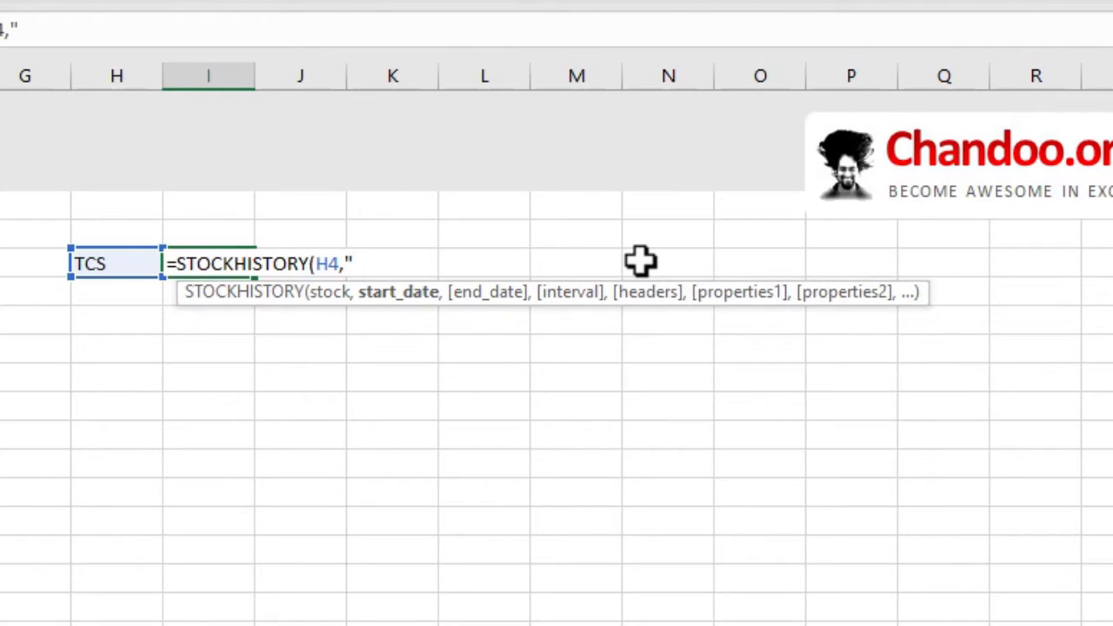
text(1-jna)
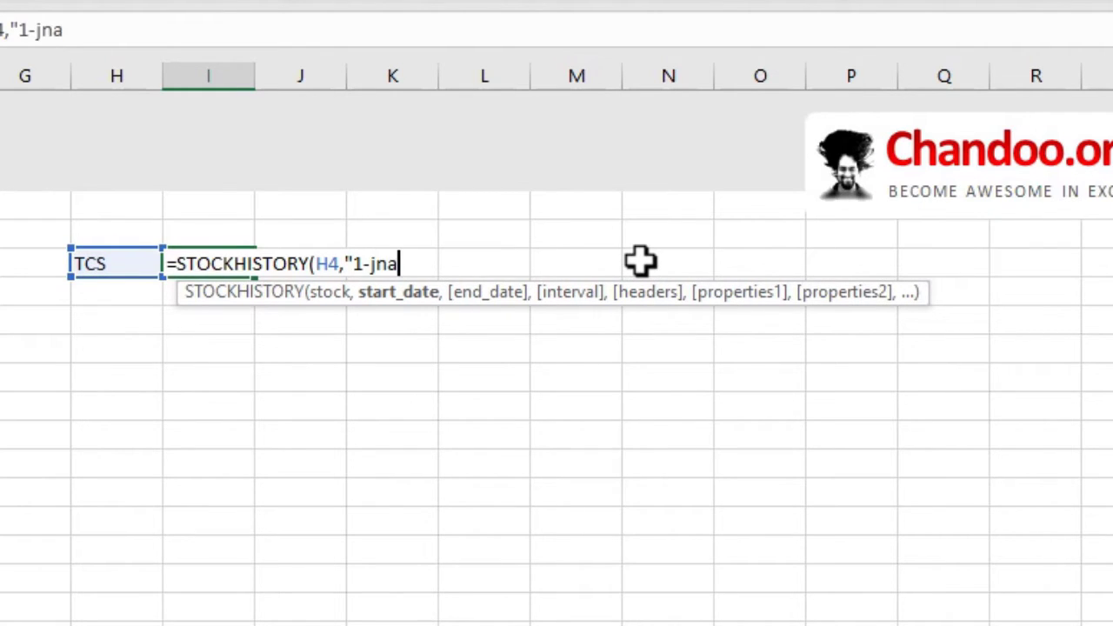
key(BackSpace)
key(BackSpace)
text(an-2020)
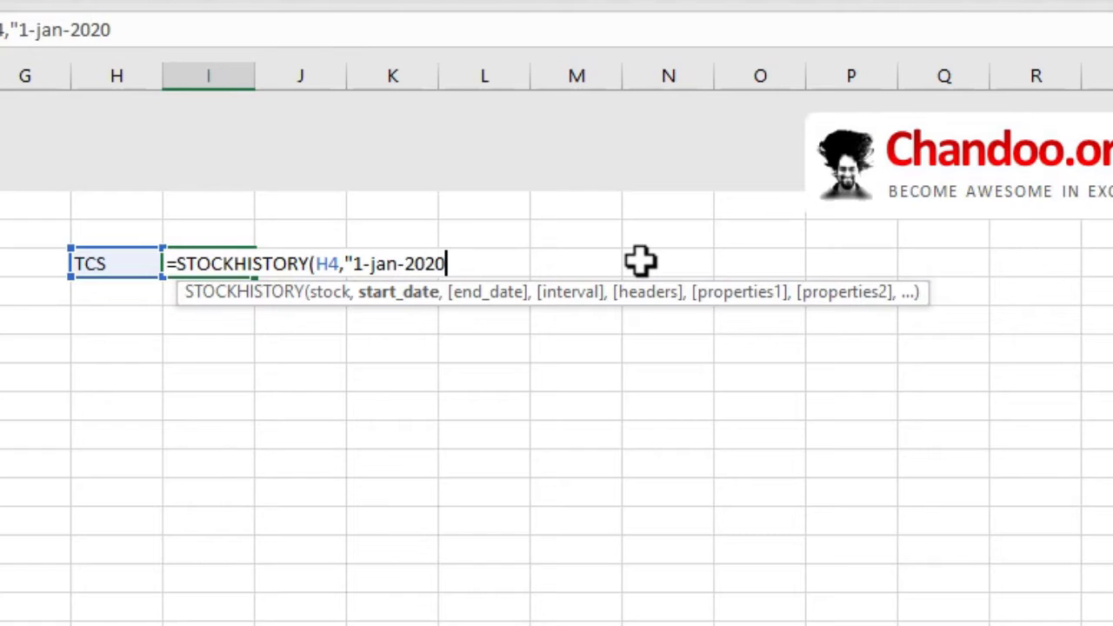
text(",)
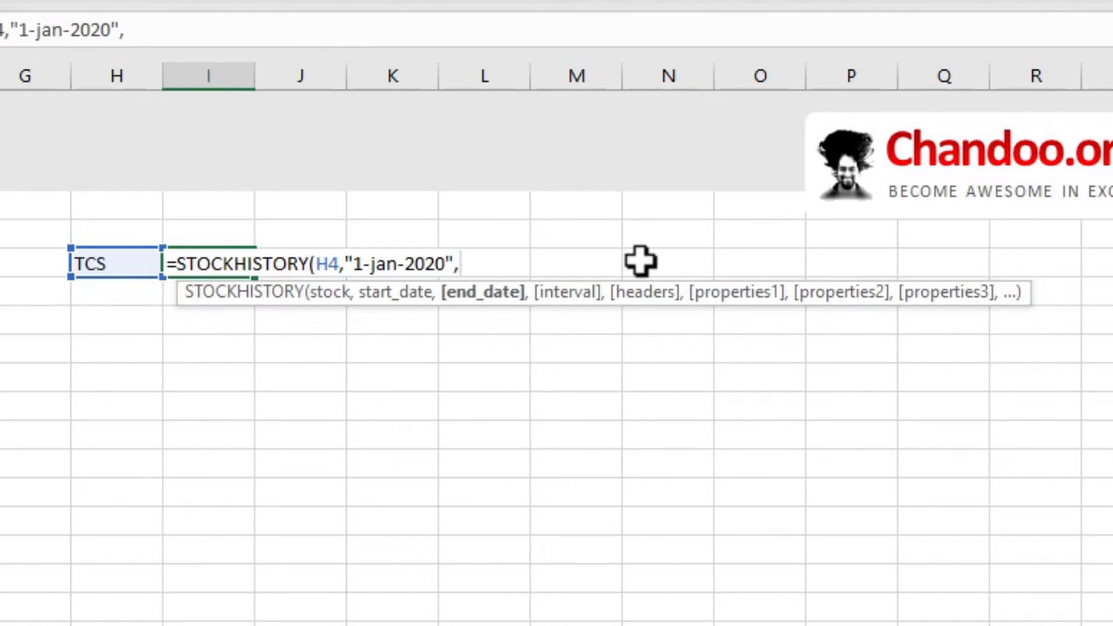
text(today(),)
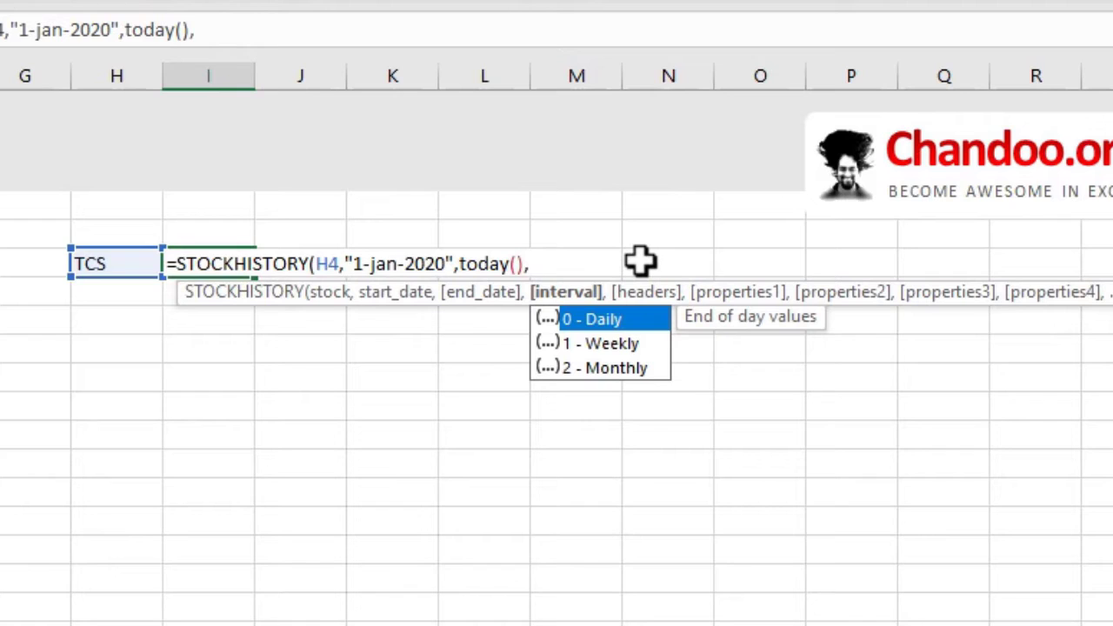
text(2)
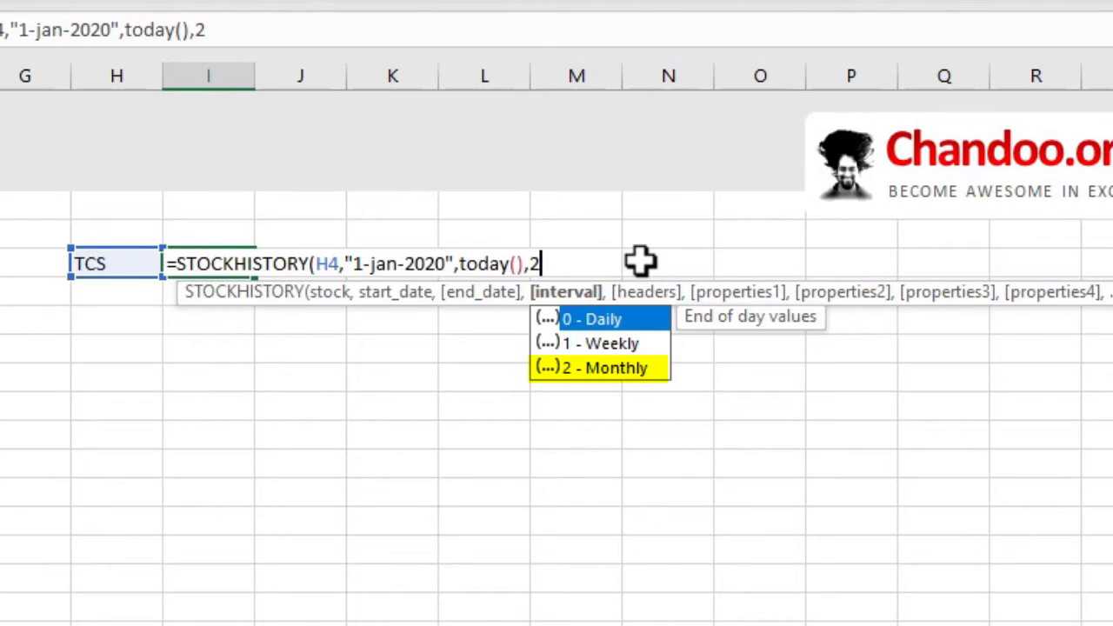
text(,)
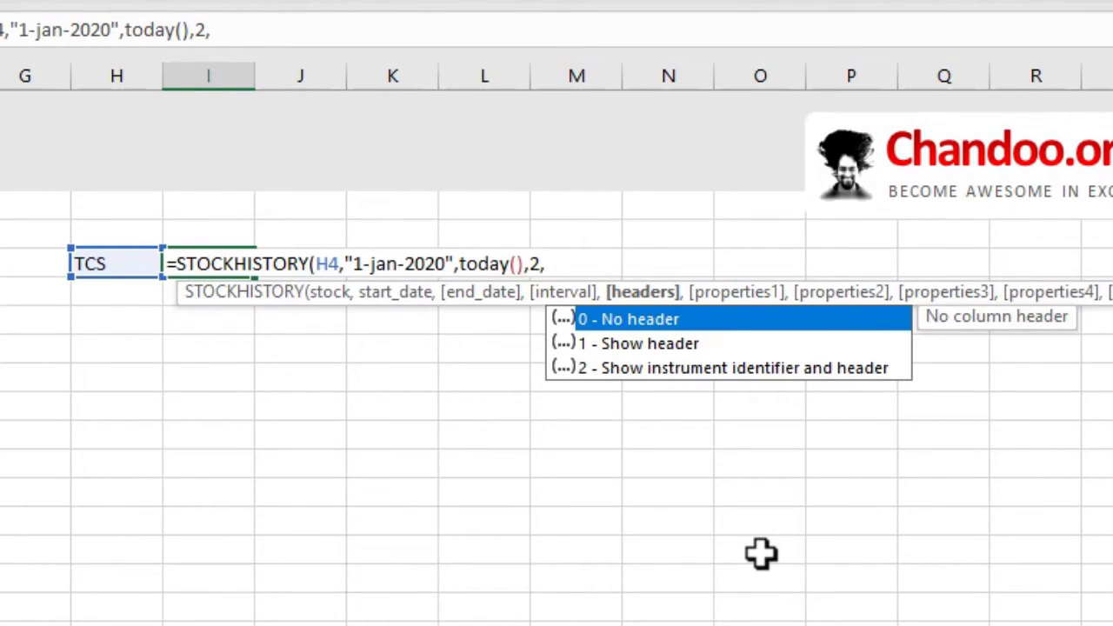
text(1,)
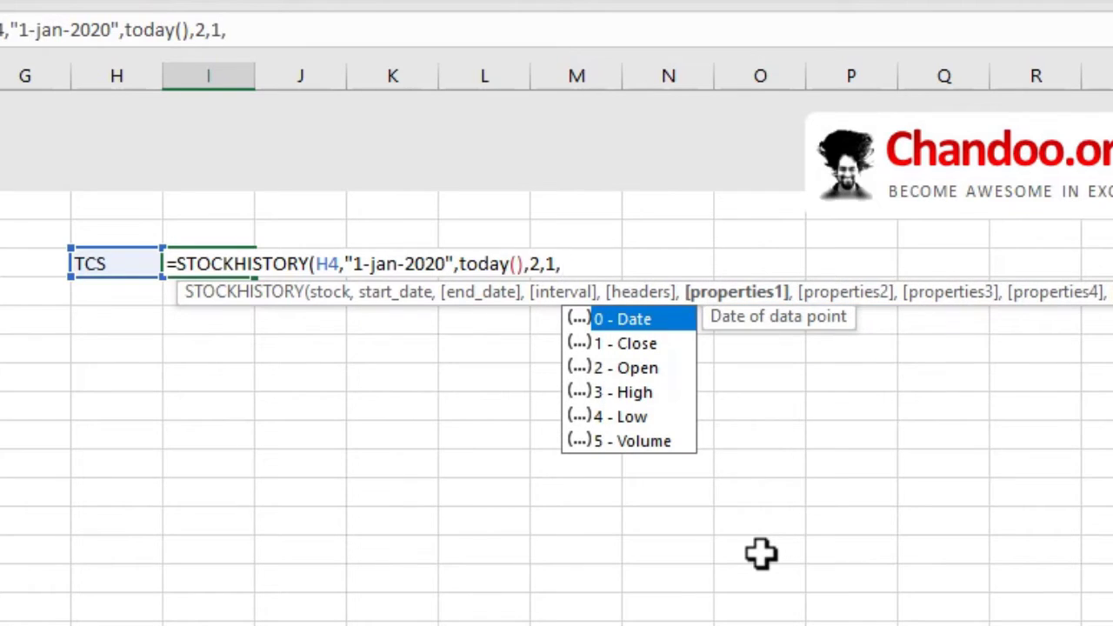
text(0,)
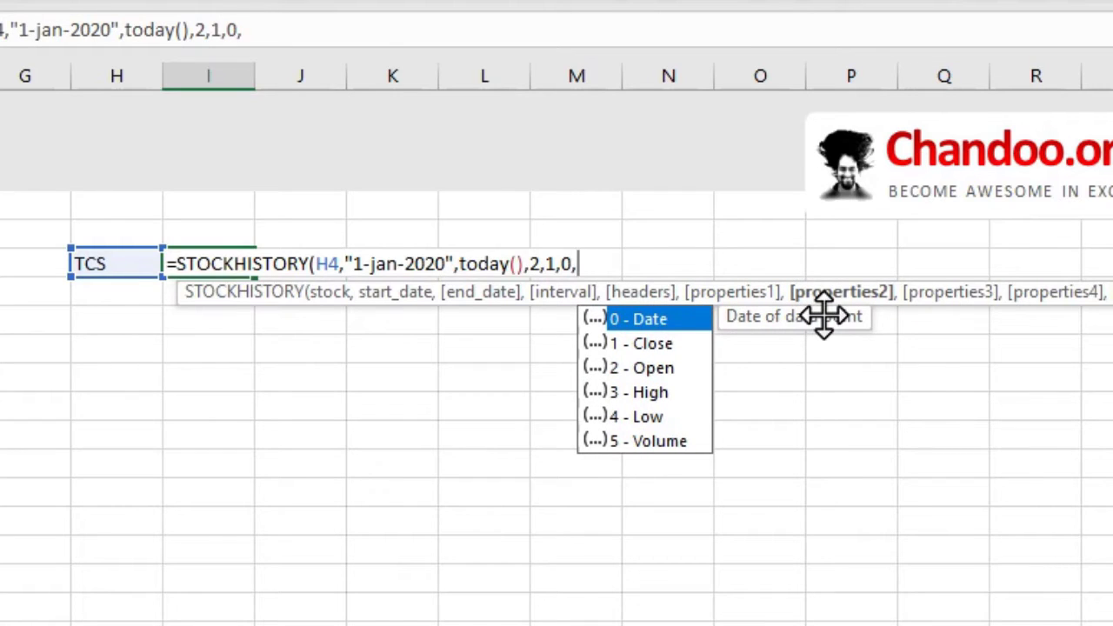
text(2,1)
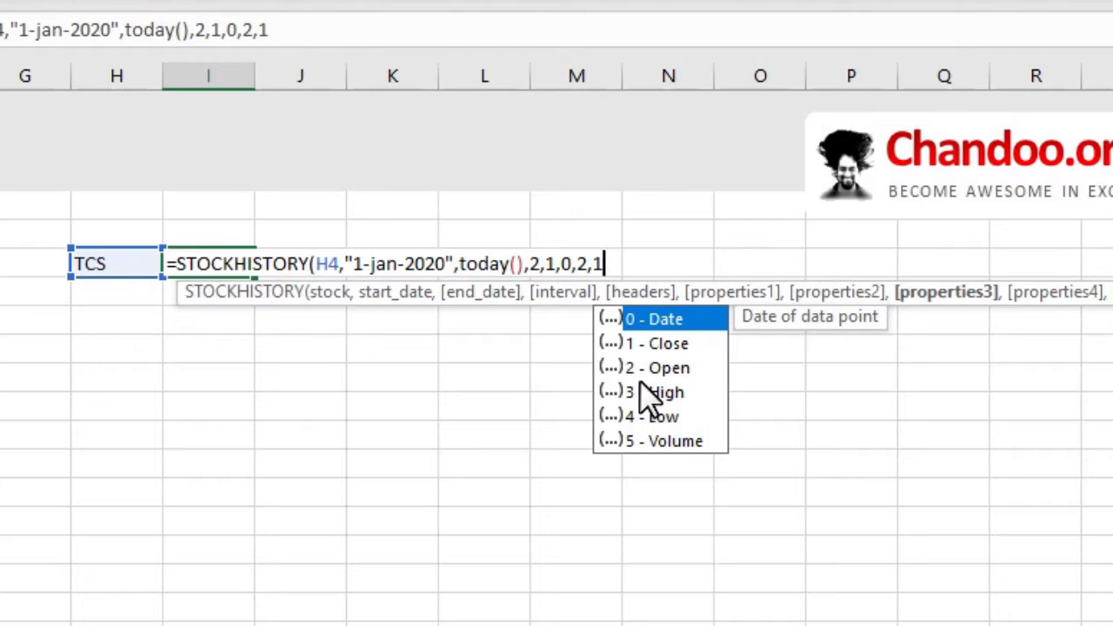
key(Escape)
text())
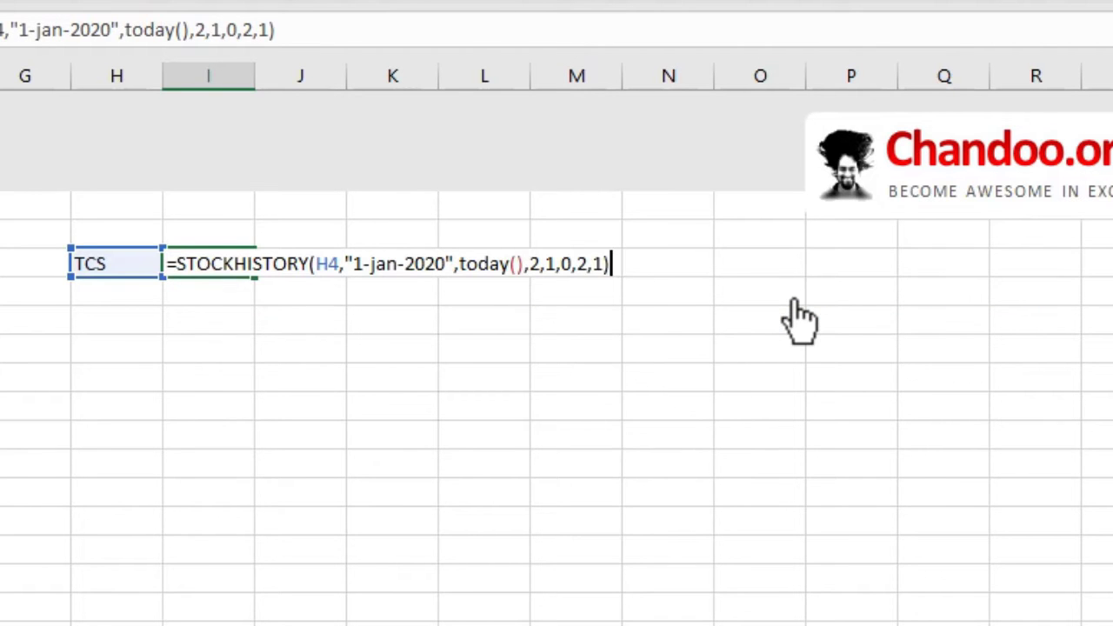
key(Return)
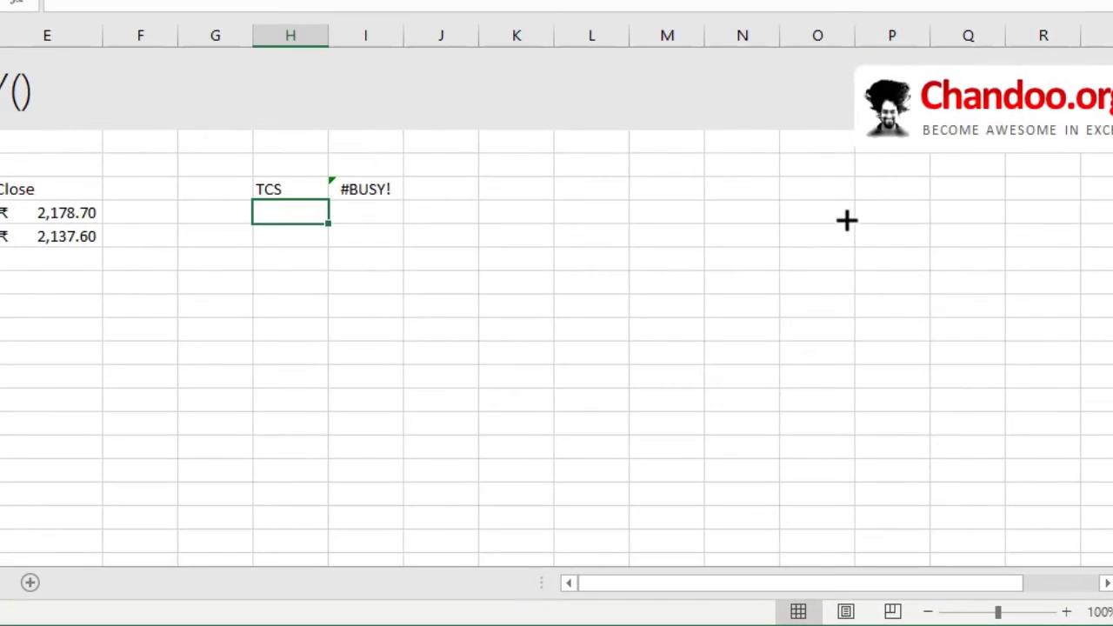
Step: Review the spilled TCS results in columns I to K and the I4 formula
drag(377, 33, 530, 35)
click(487, 209)
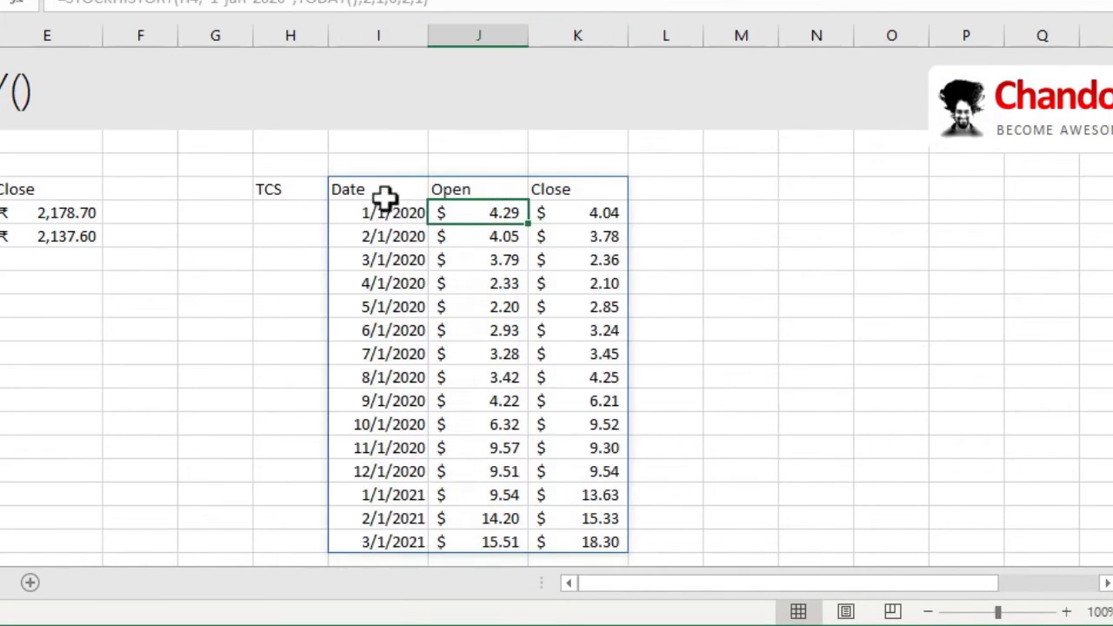
click(307, 189)
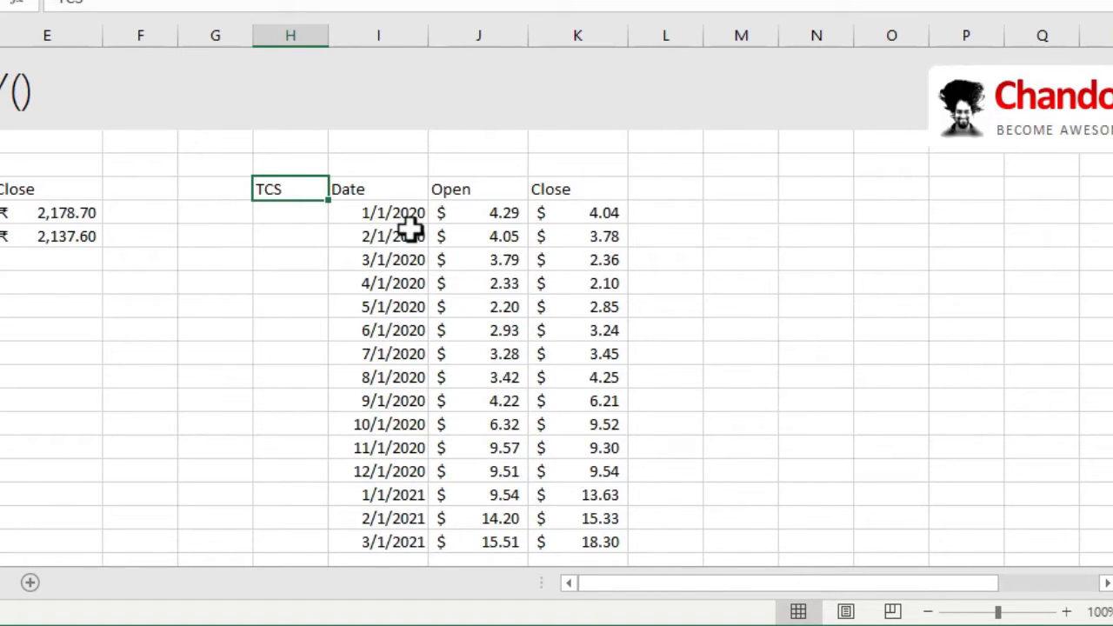
click(412, 184)
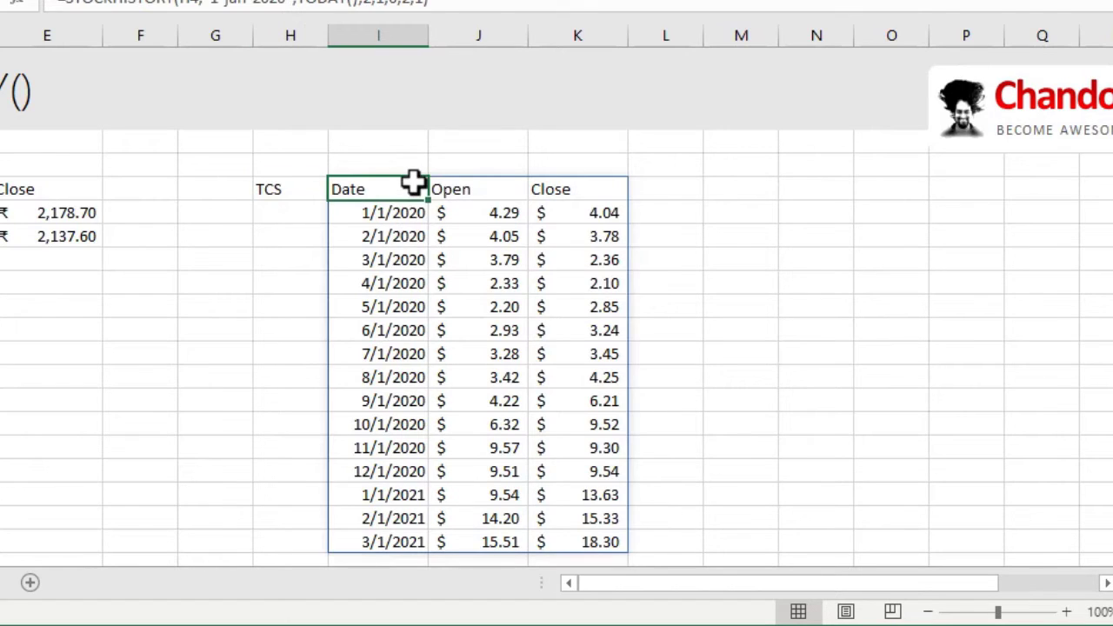
click(311, 189)
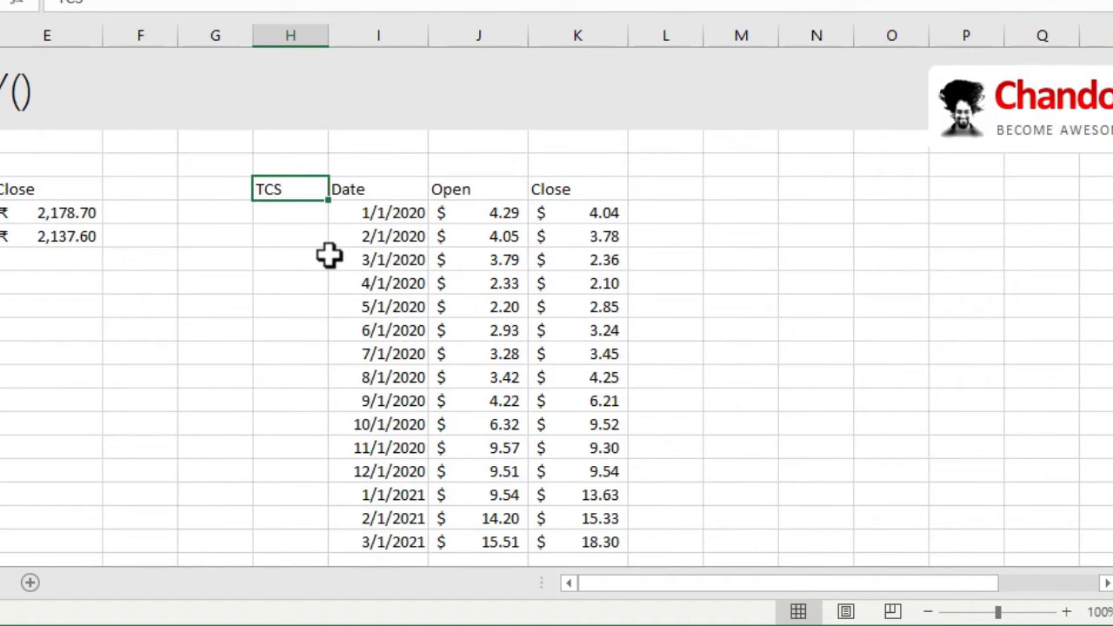
Step: Replace the H4 ticker with XNSE:TCS and widen column H to fit it
text(XNSE:)
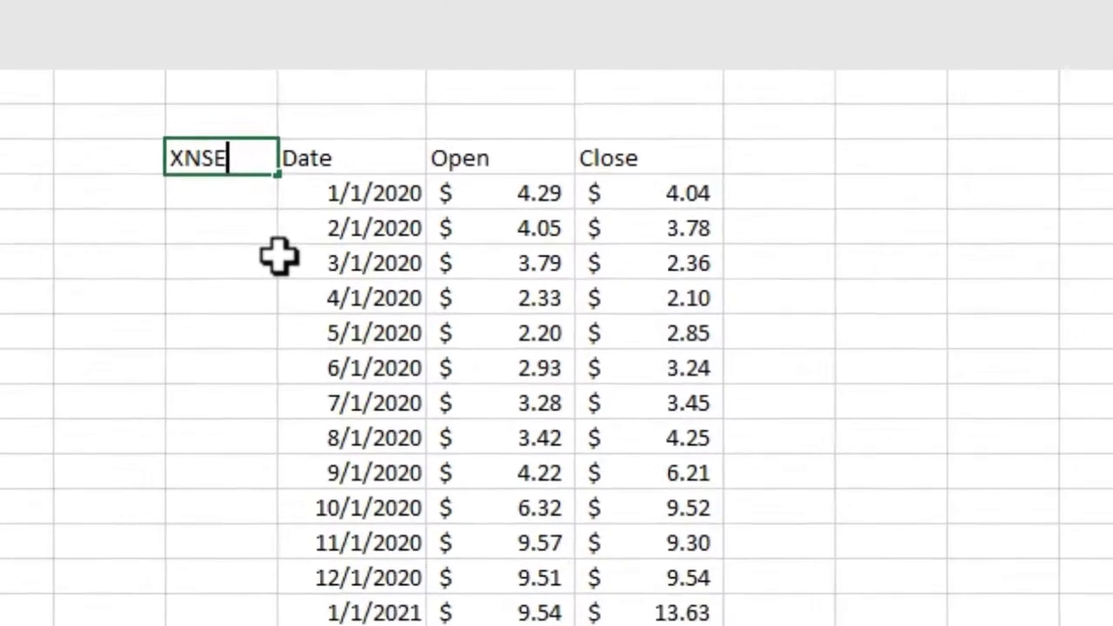
text(TCS)
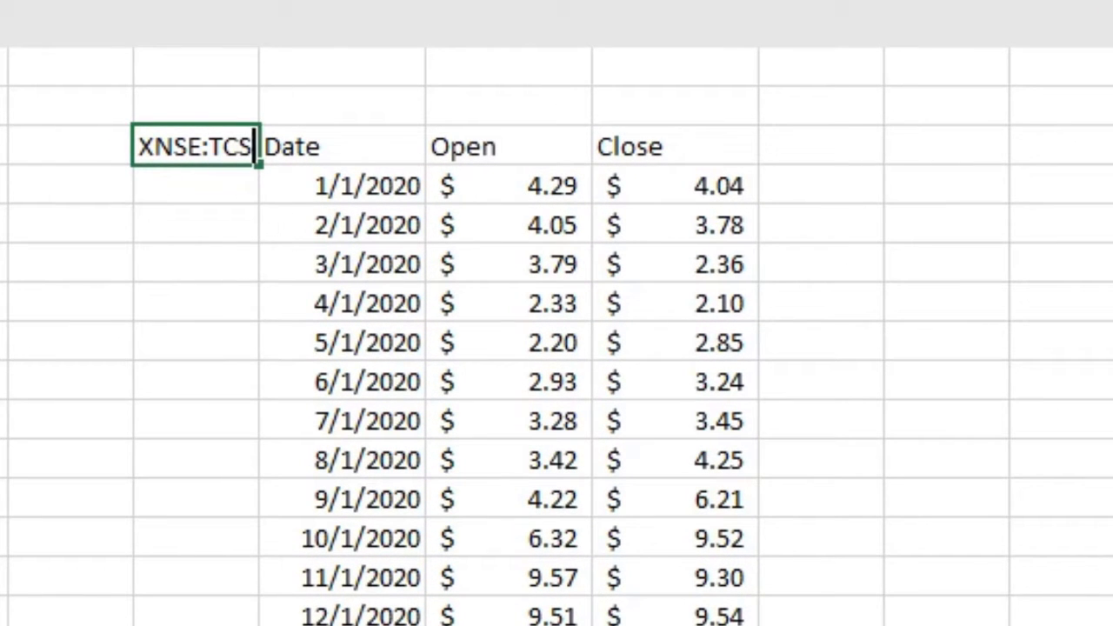
click(265, 1)
click(163, 145)
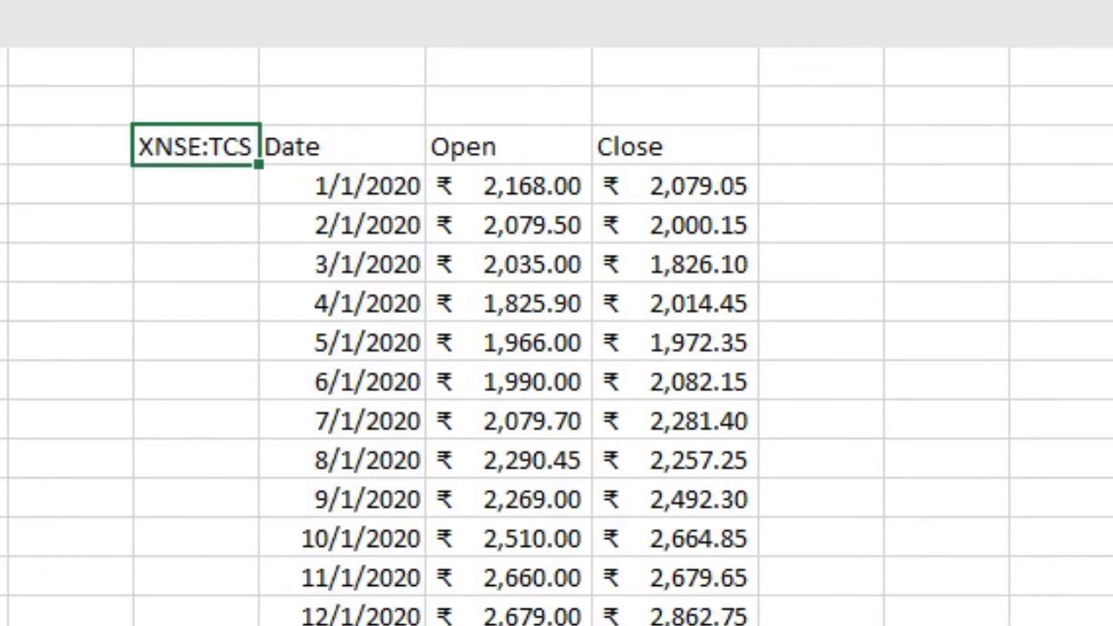
drag(259, 1, 320, 1)
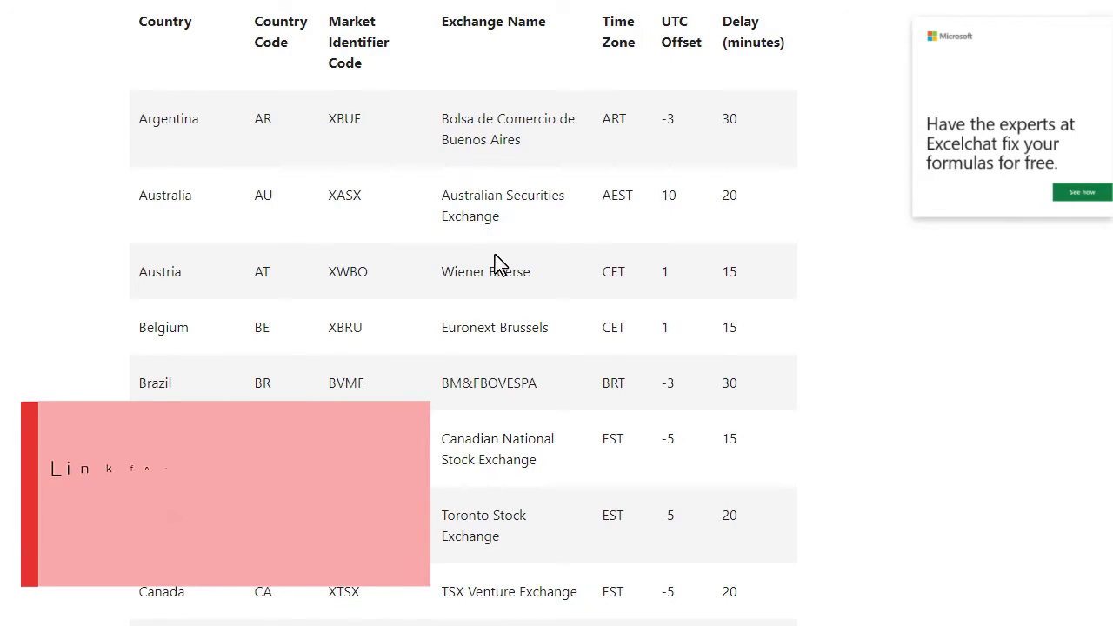
scroll(500, 264, down, 4)
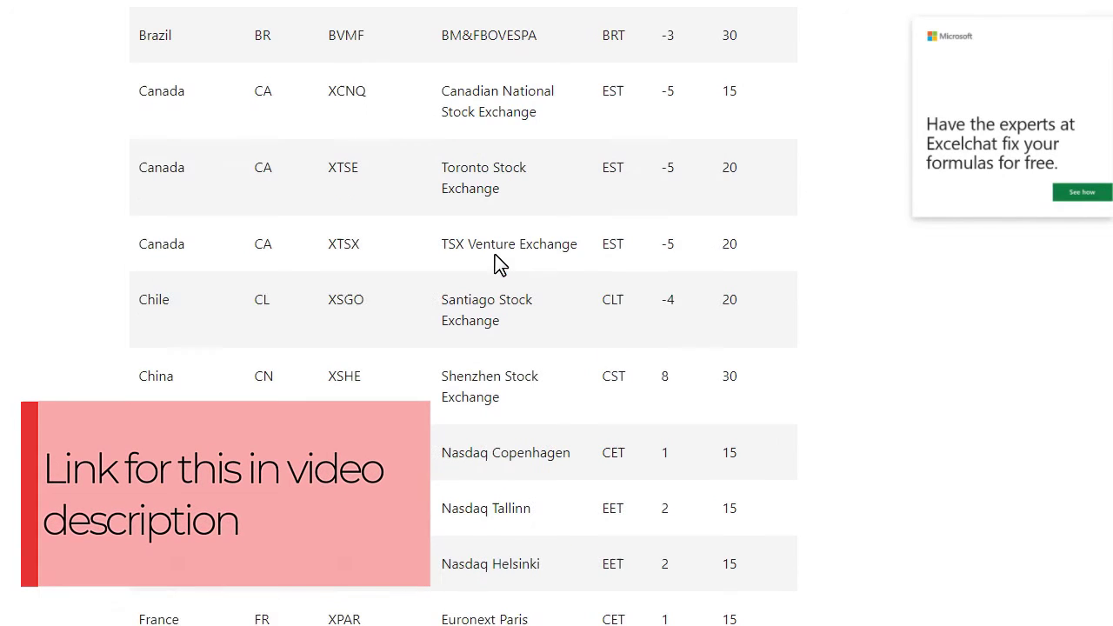
scroll(500, 264, down, 5)
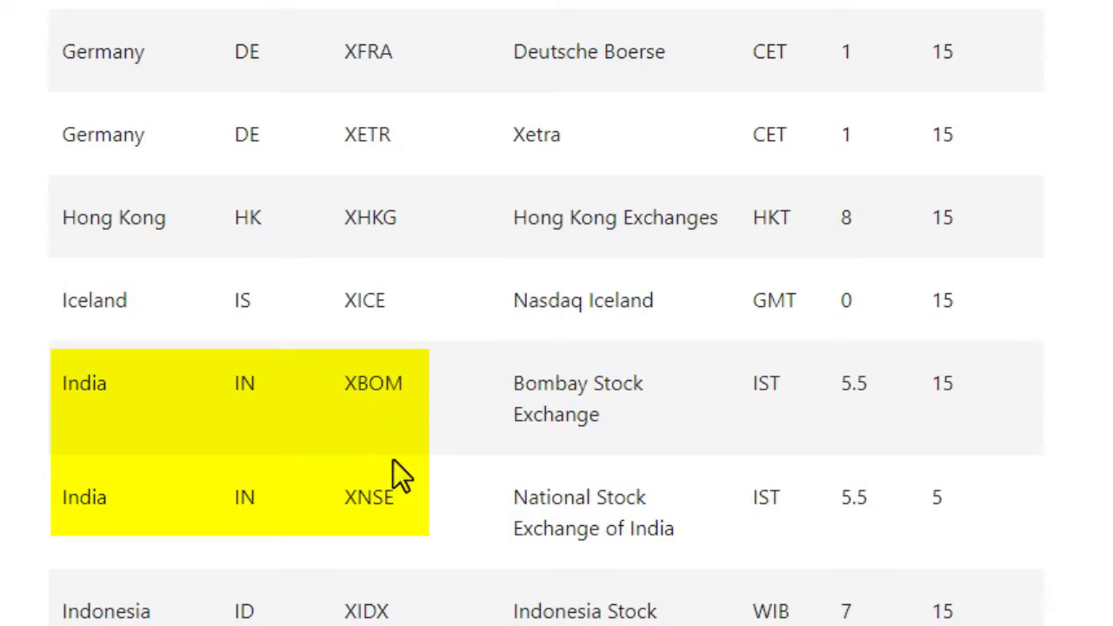
scroll(437, 527, down, 15)
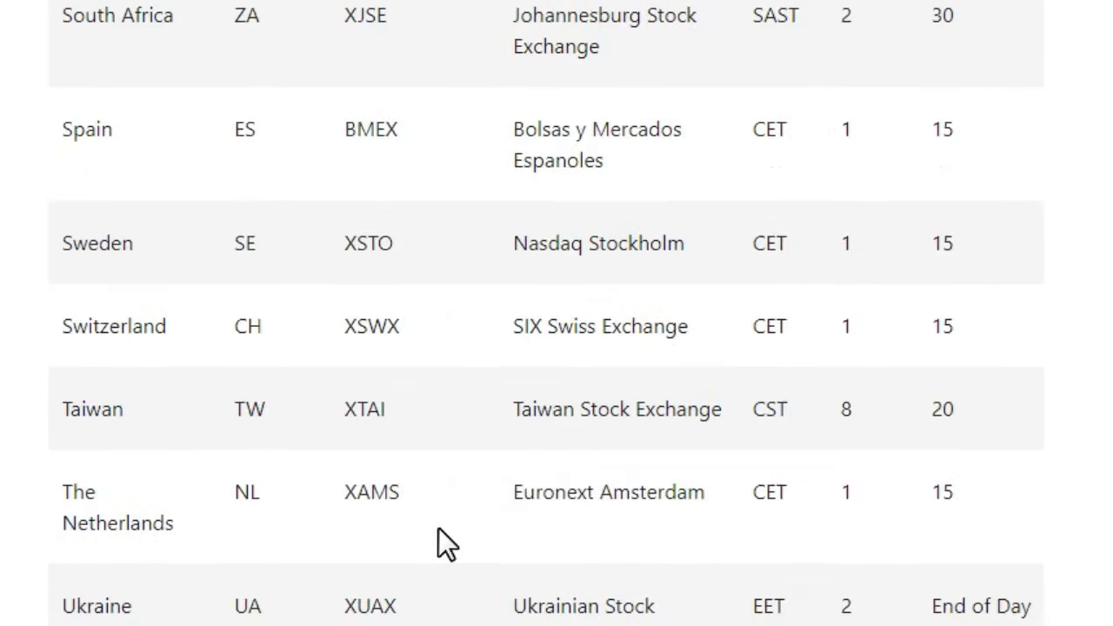
scroll(439, 528, down, 8)
scroll(439, 528, down, 1)
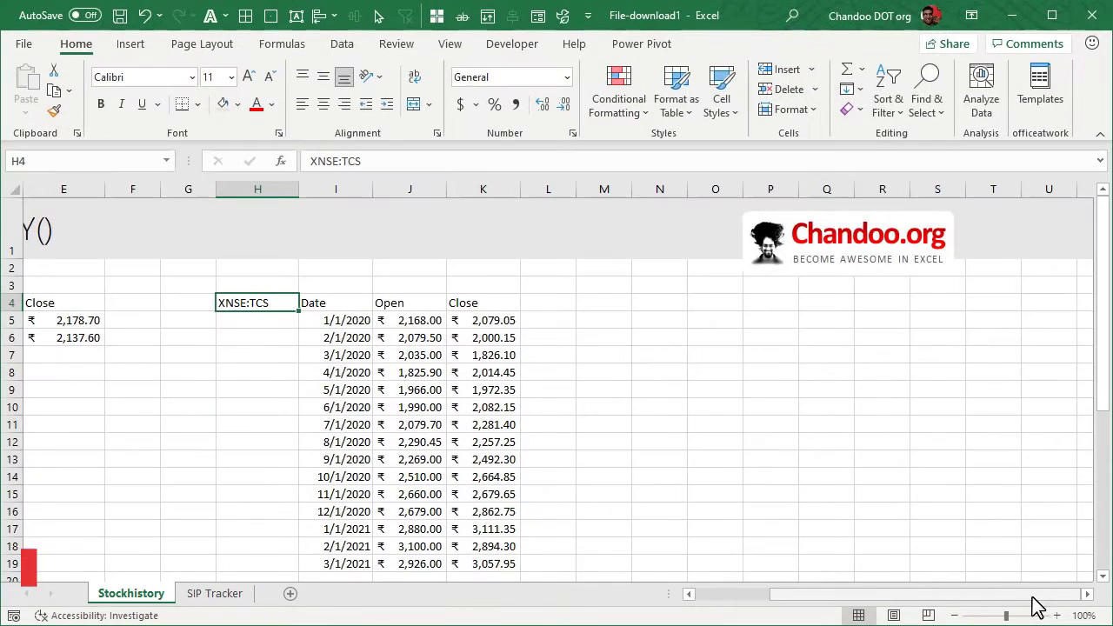
Step: Enter the currency pair USD:INR in cell N4
click(1087, 594)
click(1087, 594)
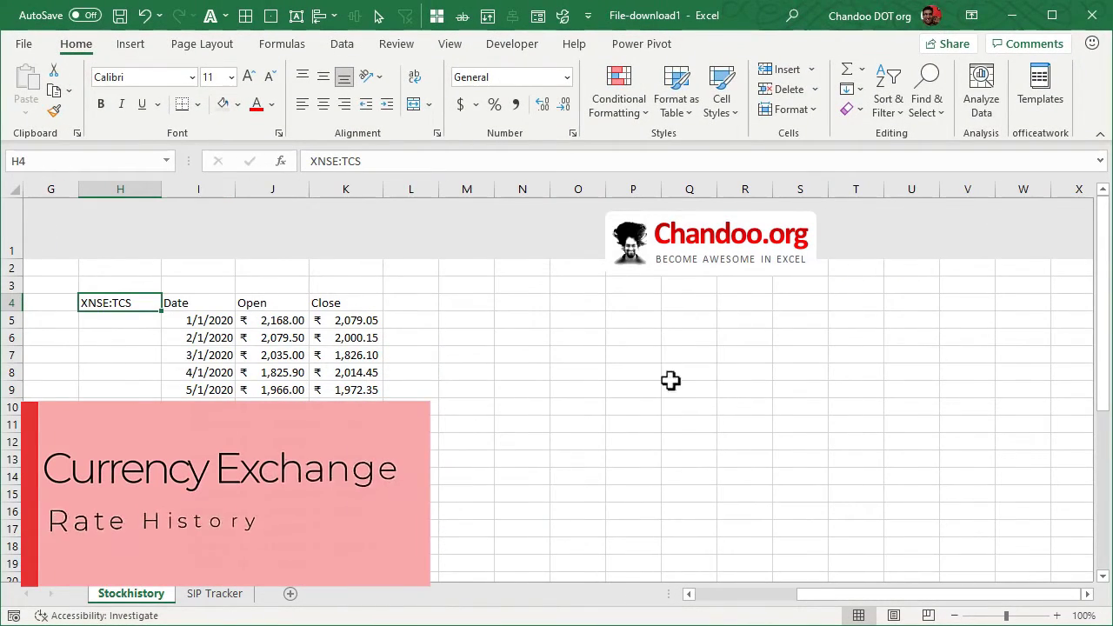
click(517, 301)
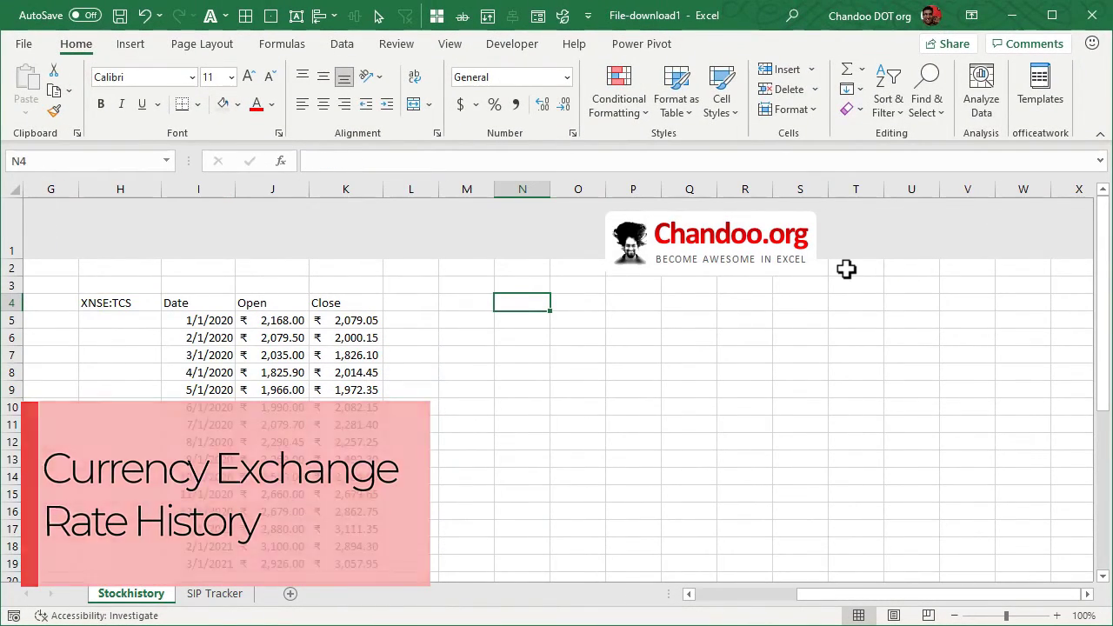
text(USD:INR)
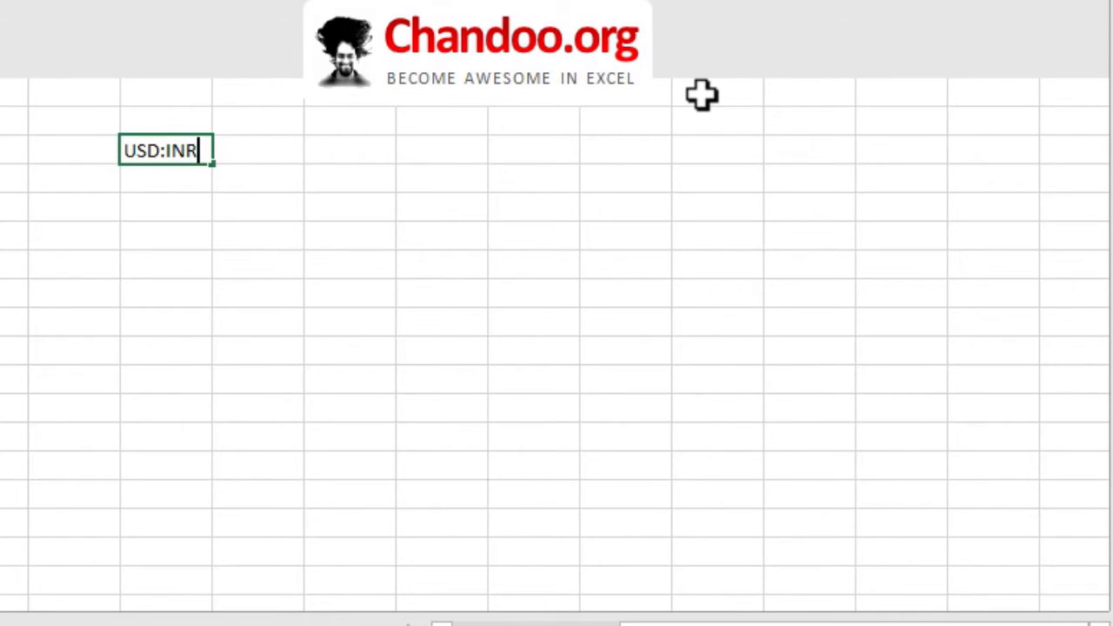
key(Tab)
Step: Enter =STOCKHISTORY(N4,date(2021,1,1),today()) in O4 to fetch daily USD:INR rates
text(=stock)
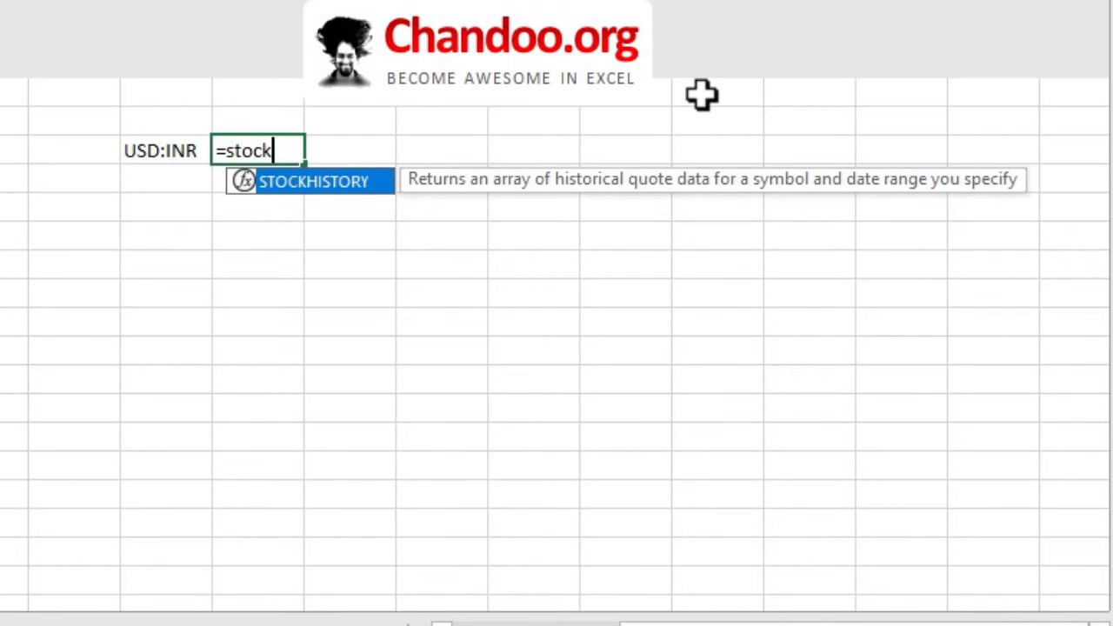
key(Tab)
key(Left)
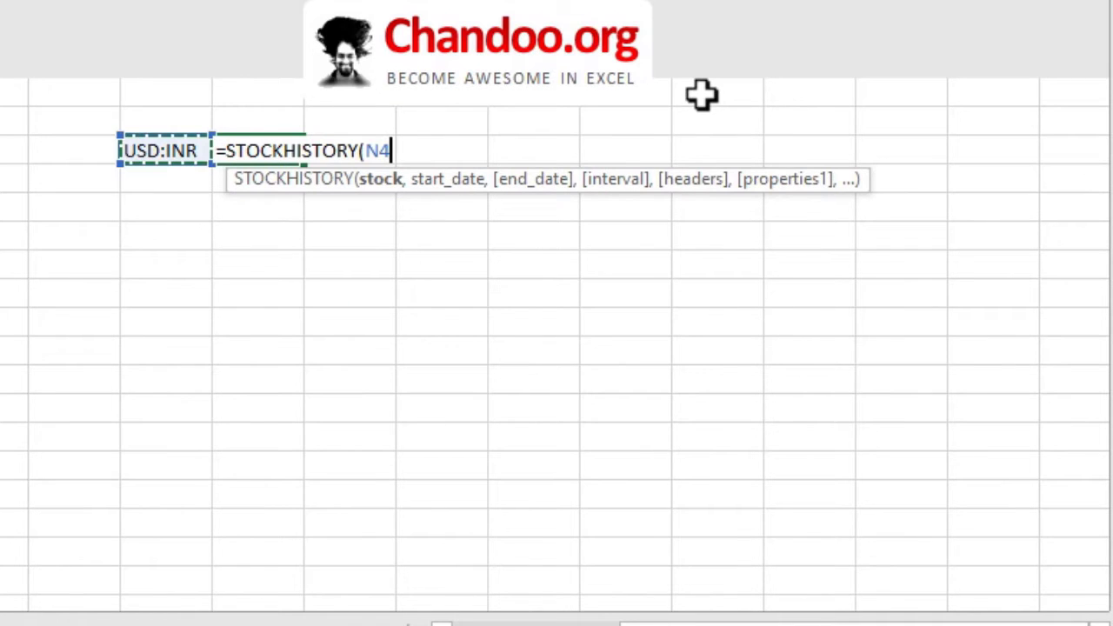
text(,)
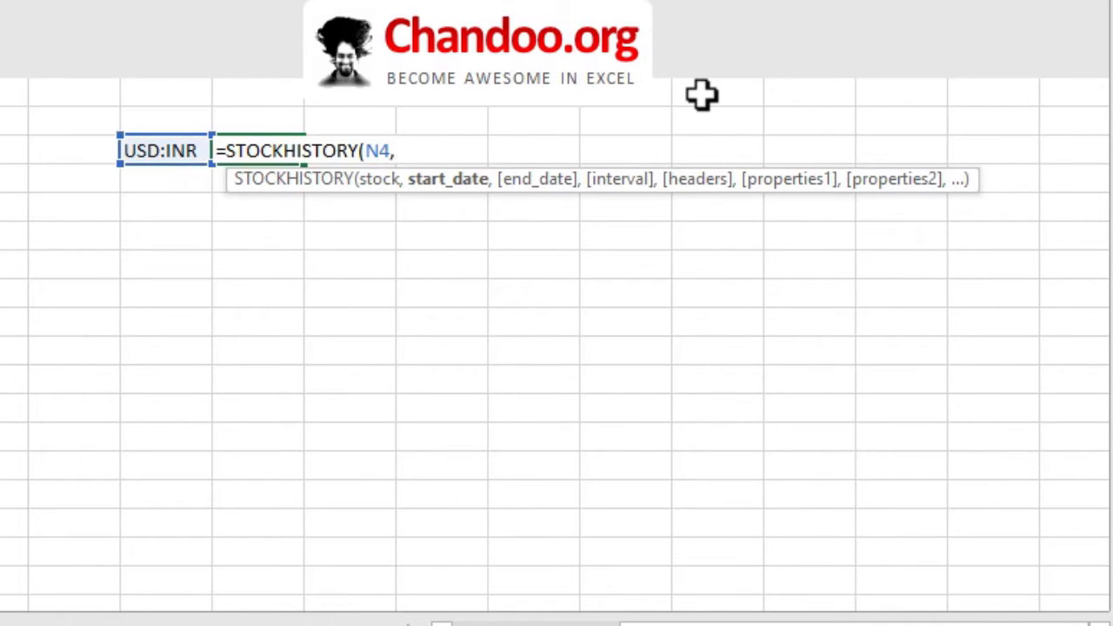
text(")
key(BackSpace)
text(date()
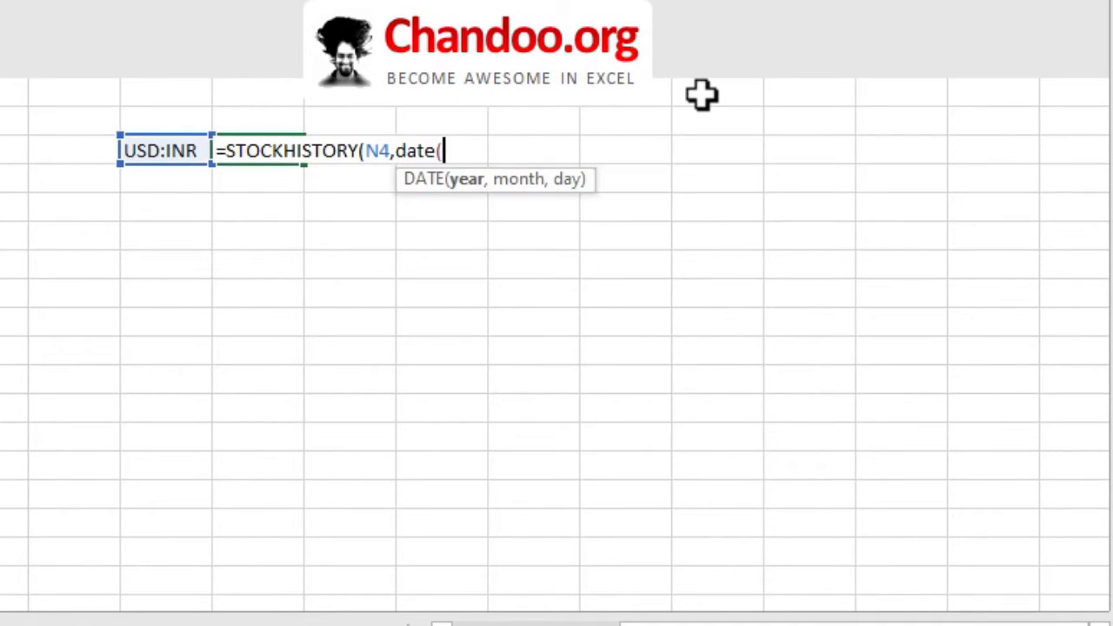
text(2021,1,1)
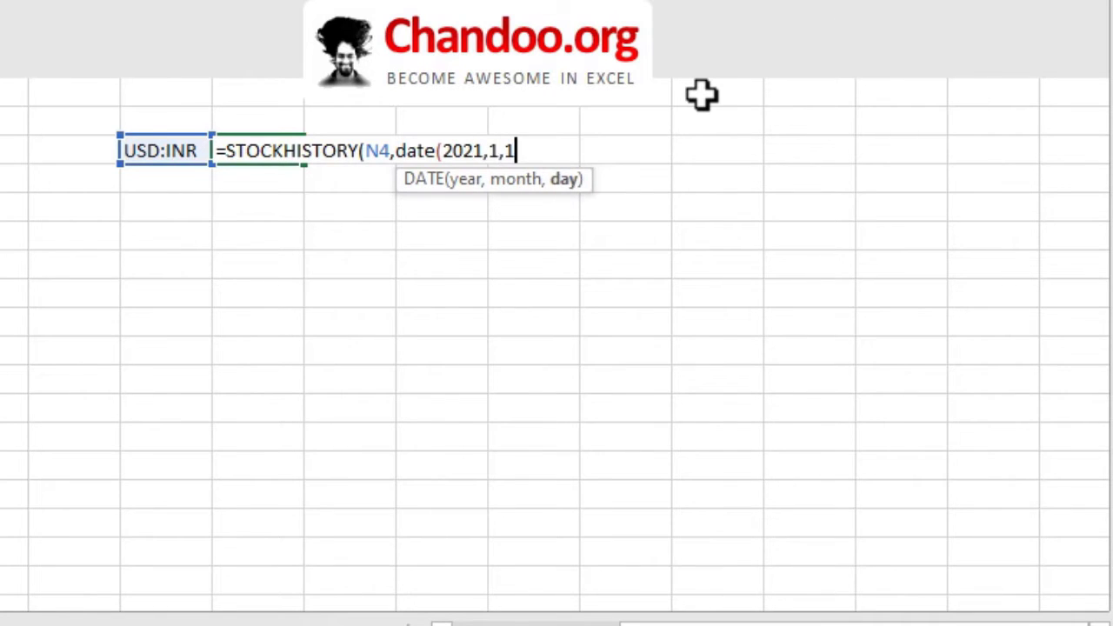
text(),)
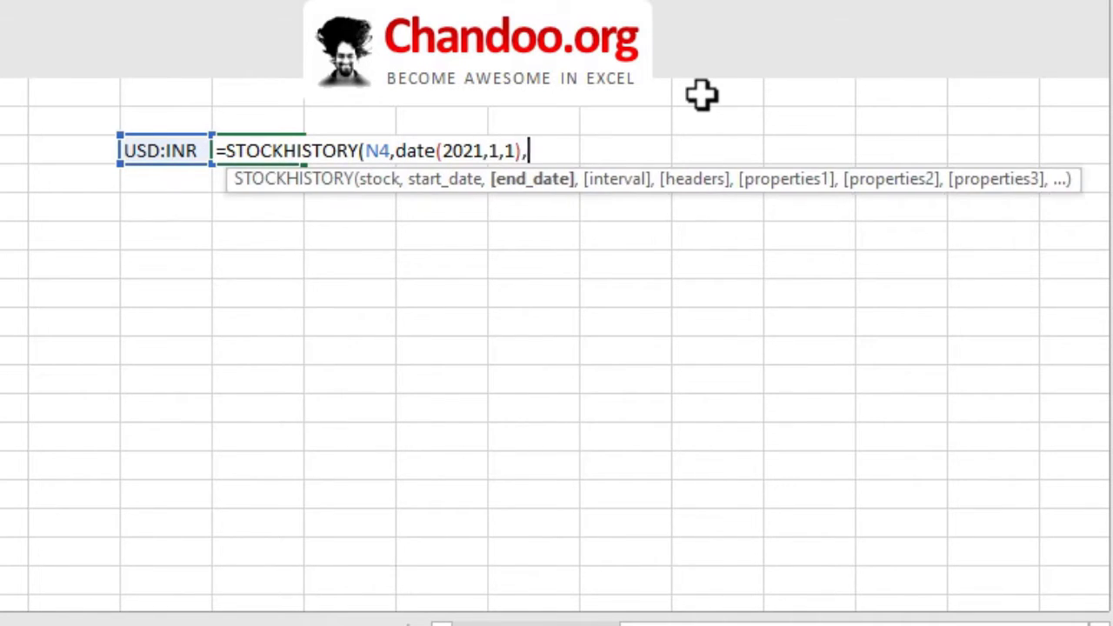
text(today()))
key(Return)
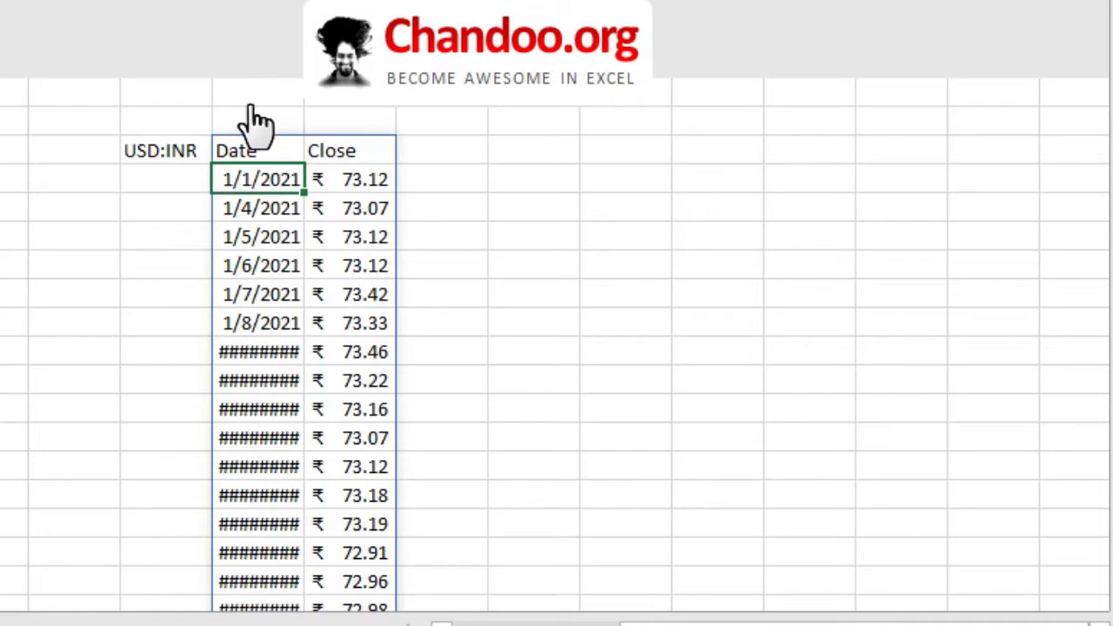
Step: Autofit the USD:INR Date and Close columns so every date shows in full
drag(258, 69, 349, 70)
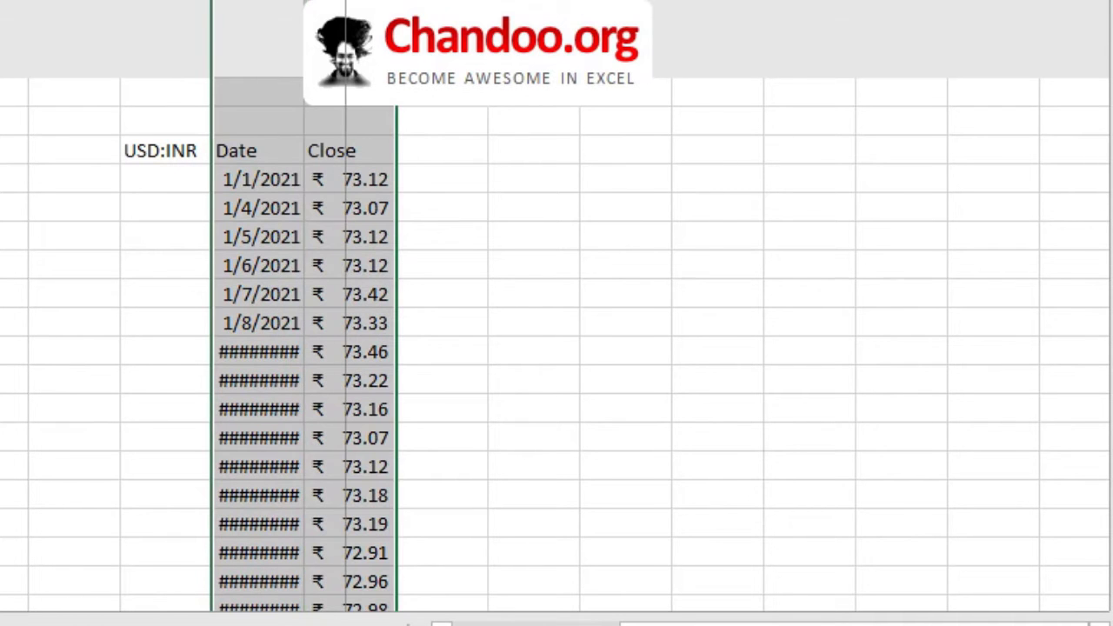
key(alt+h)
key(o)
key(i)
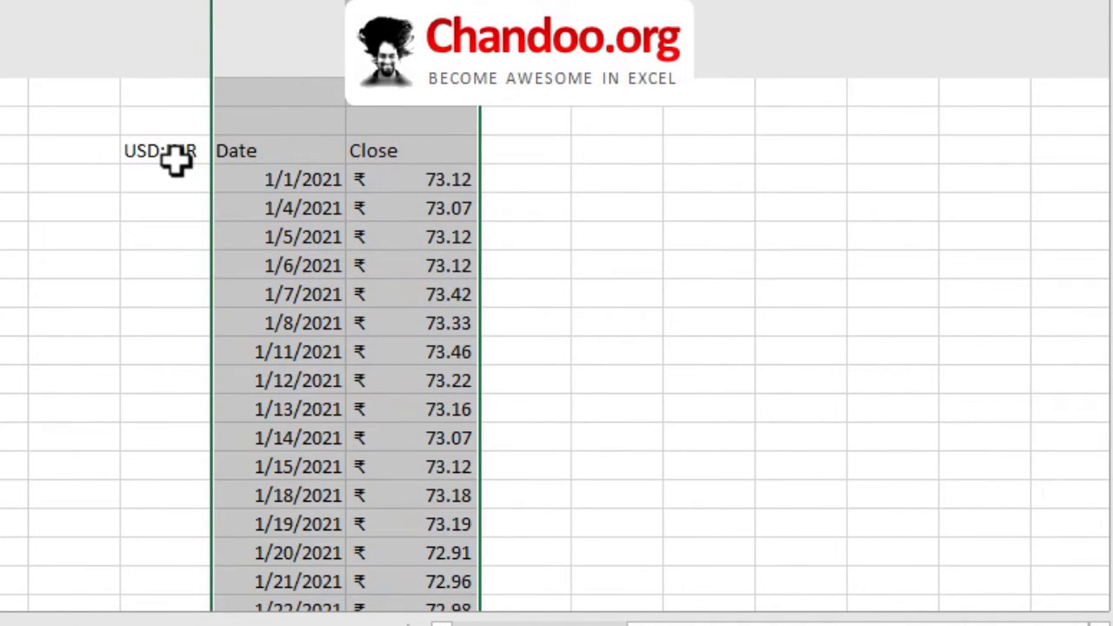
click(435, 179)
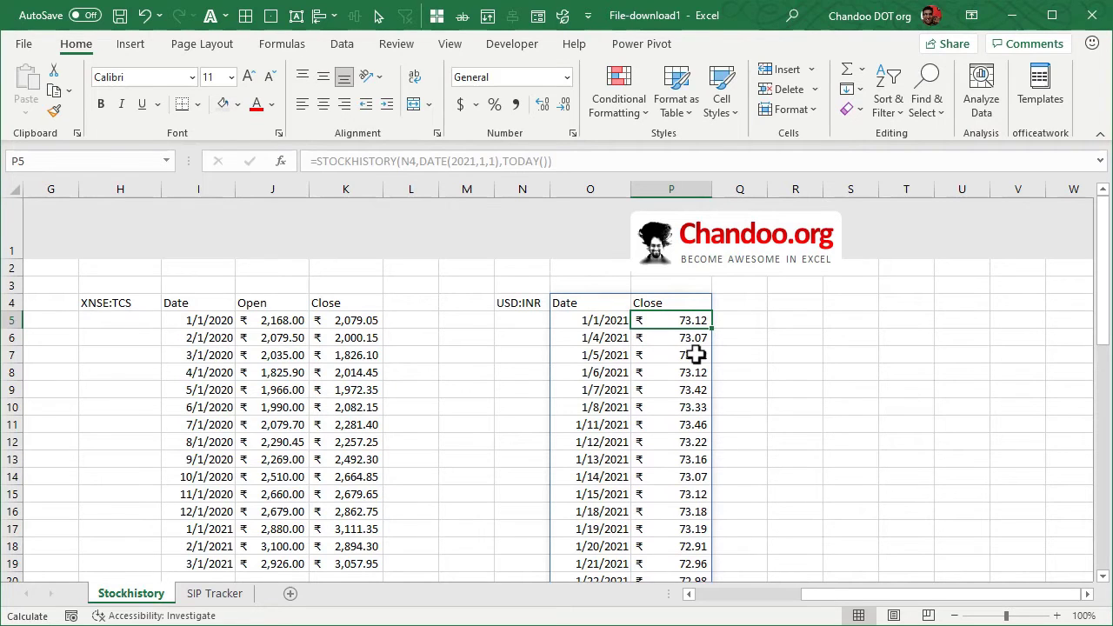
Step: Insert a trial line chart of the USD:INR Date and Close range, then delete it
click(590, 304)
scroll(591, 303, down, 12)
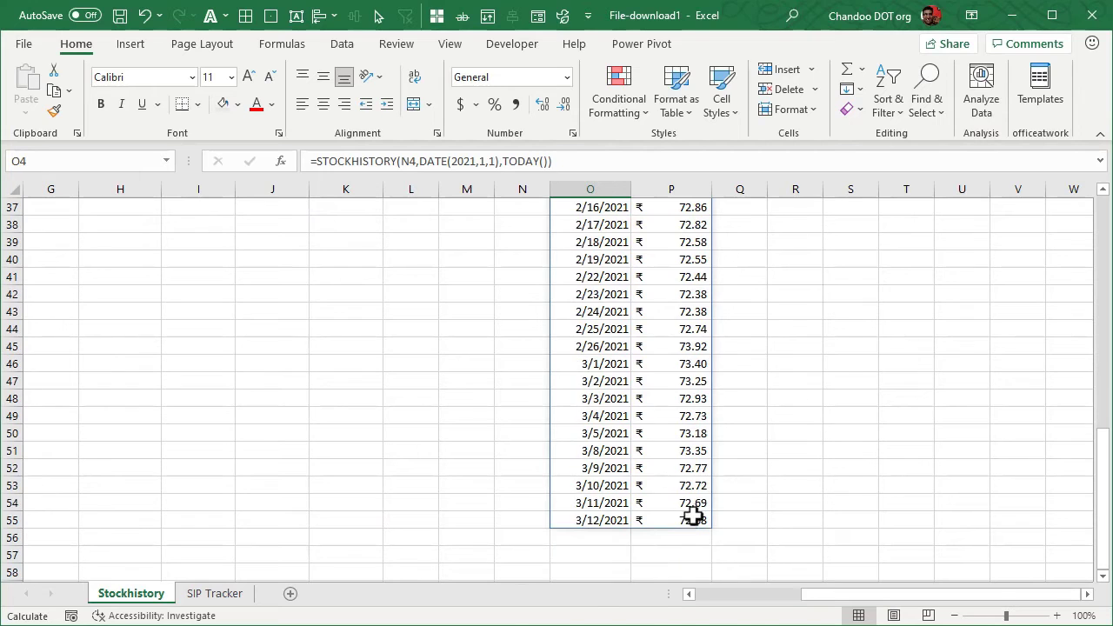
shift+click(693, 519)
click(131, 44)
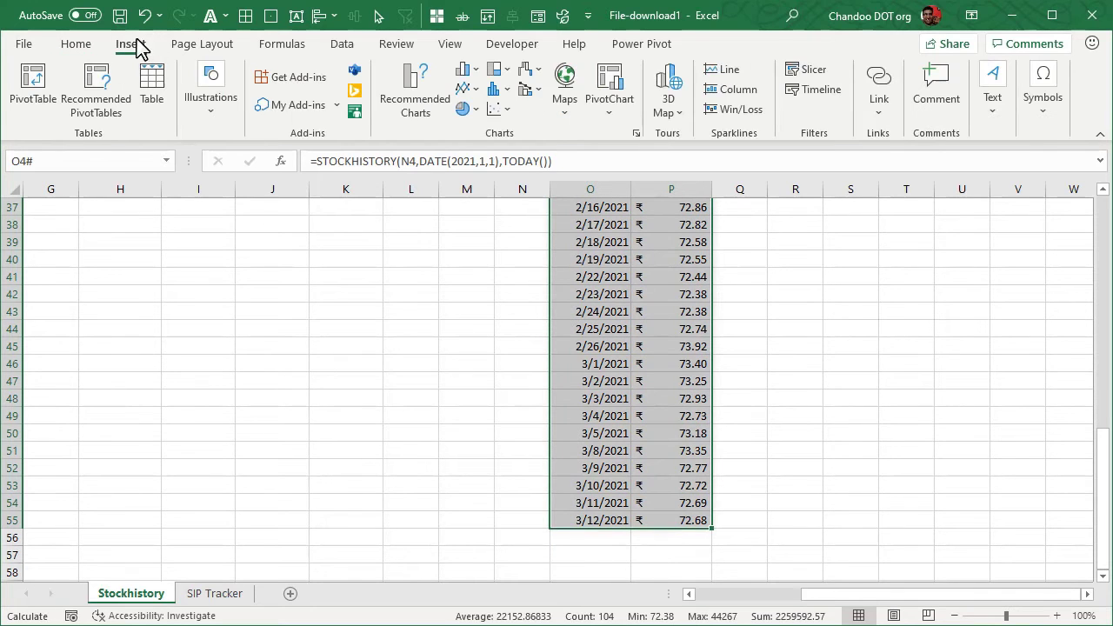
click(465, 88)
click(484, 146)
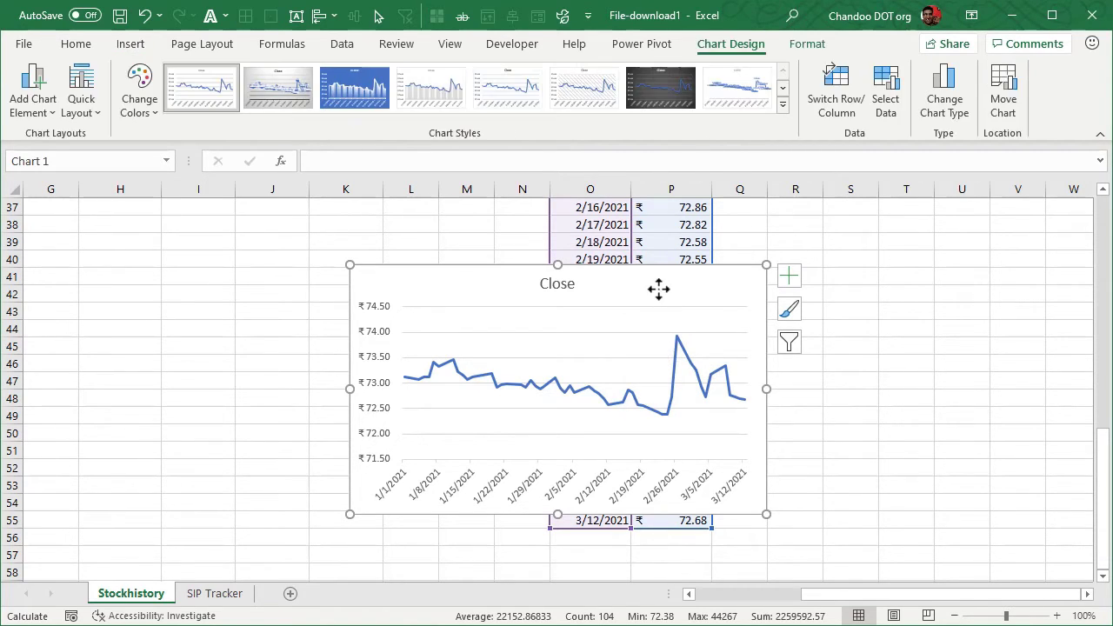
key(Delete)
Step: Scroll back to the top-left of the sheet to reach the SIP Tracker tab
drag(835, 598, 685, 606)
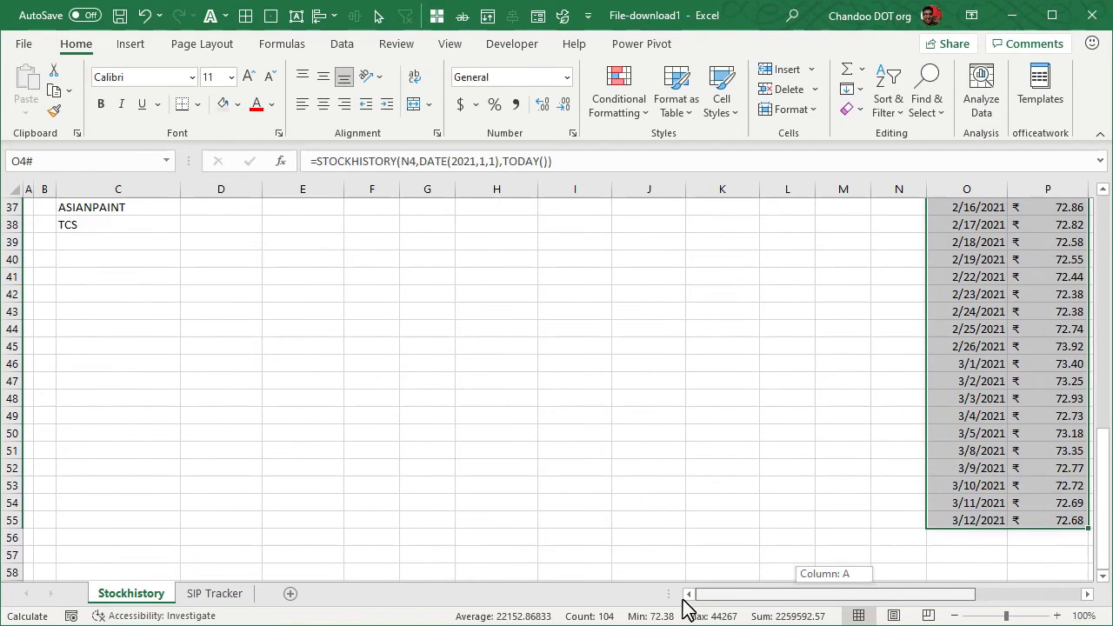
scroll(356, 364, up, 12)
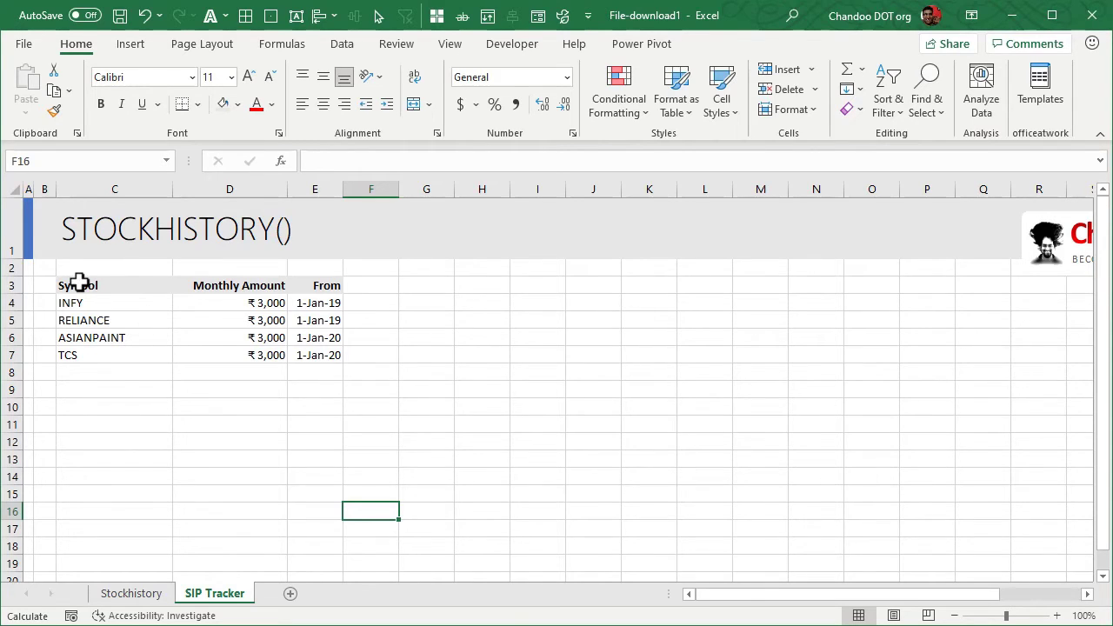
drag(78, 281, 324, 355)
click(461, 339)
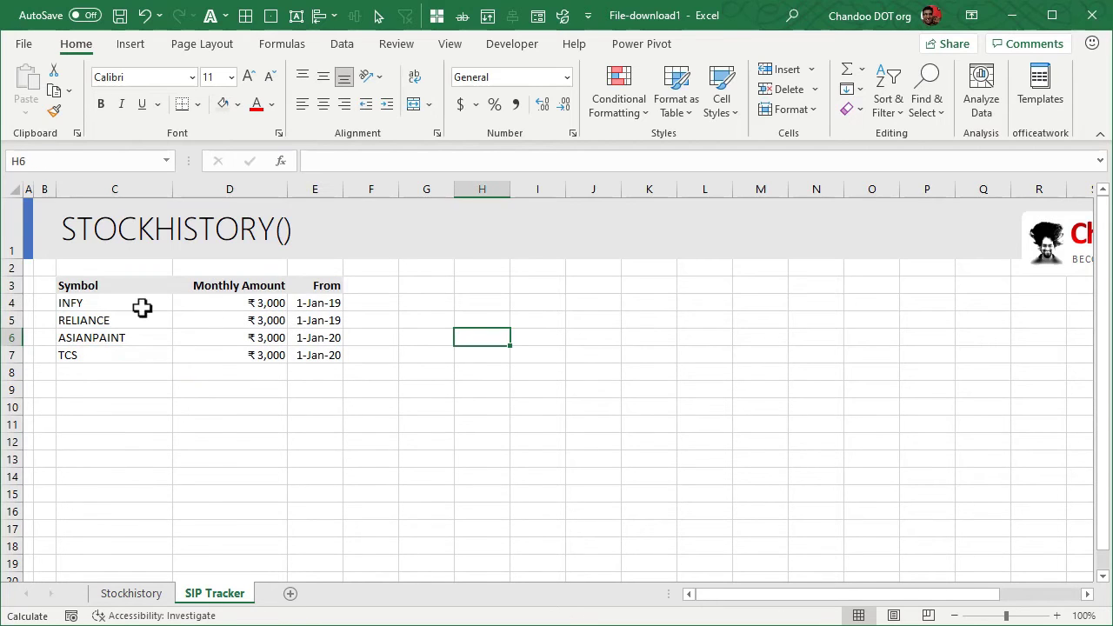
drag(121, 304, 318, 322)
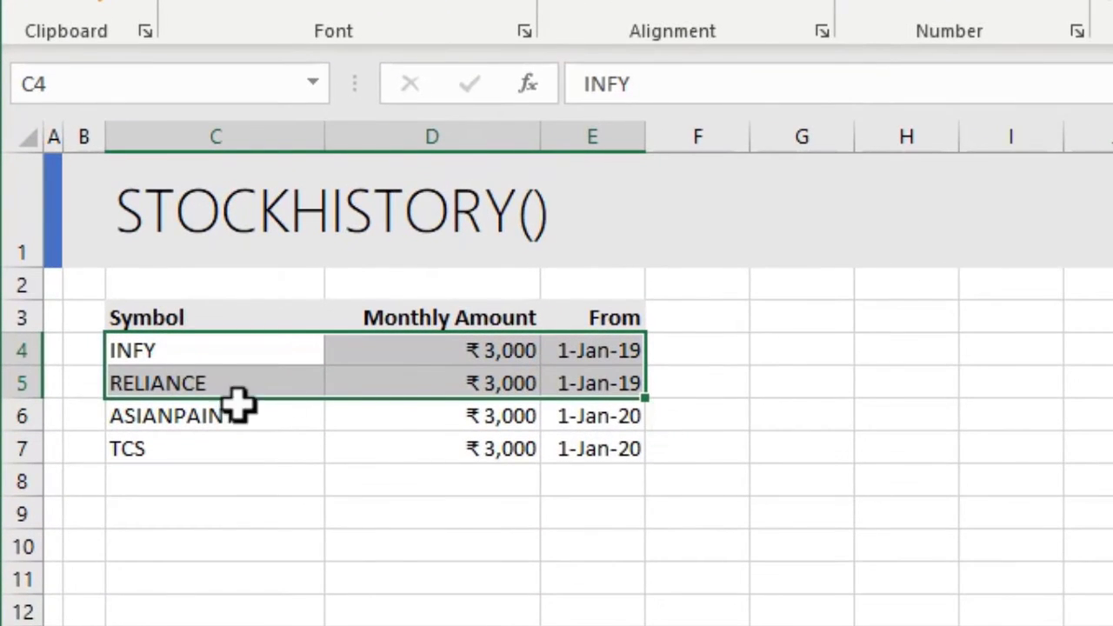
drag(227, 409, 604, 452)
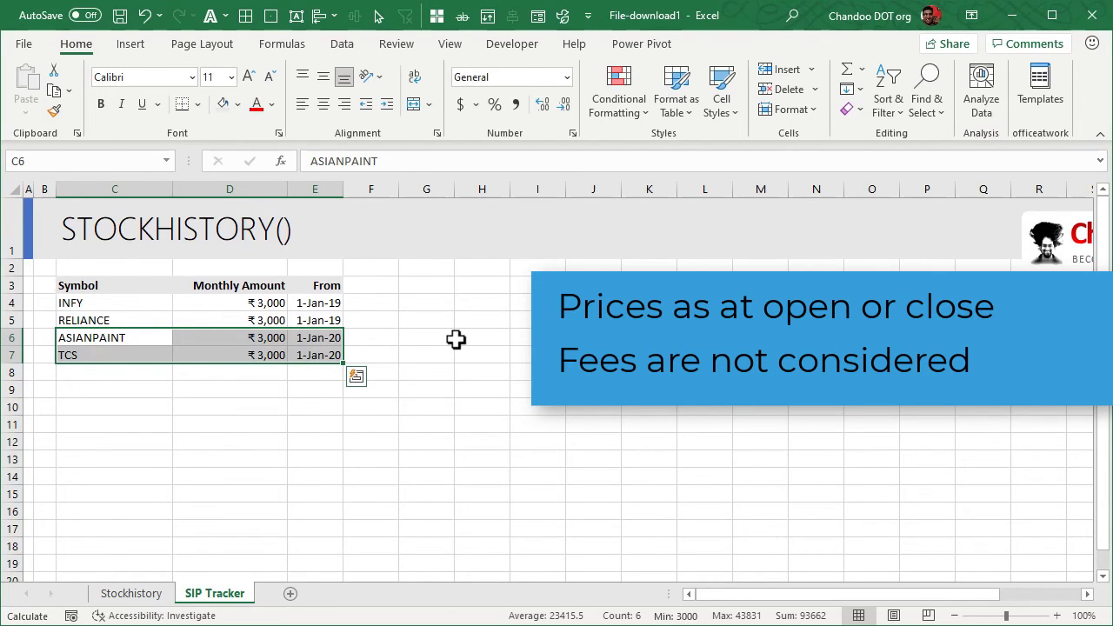
click(401, 299)
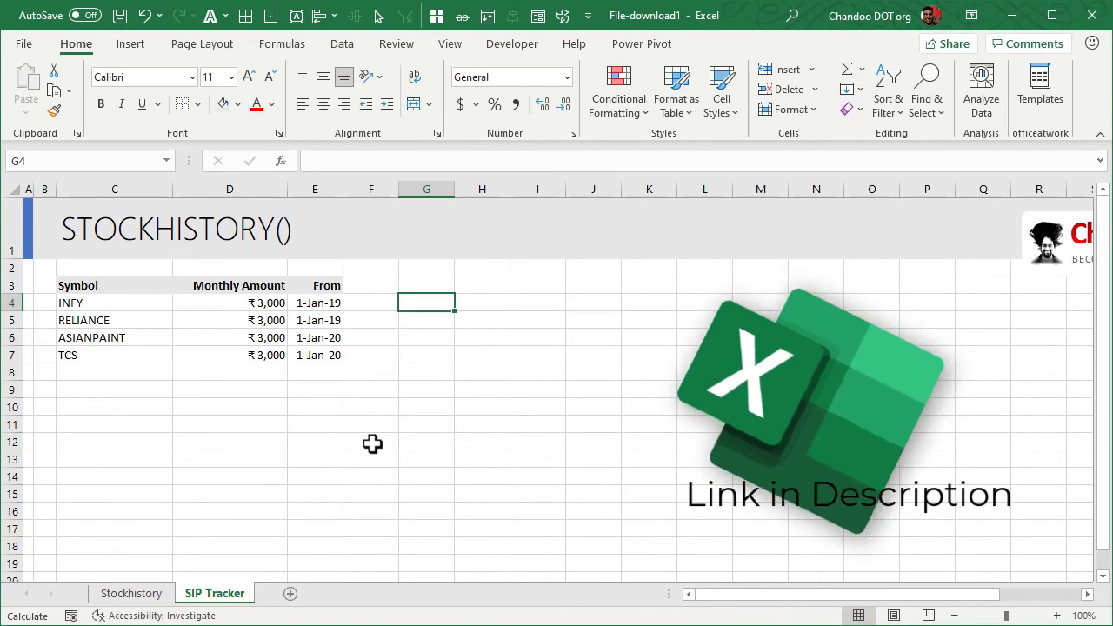
click(73, 306)
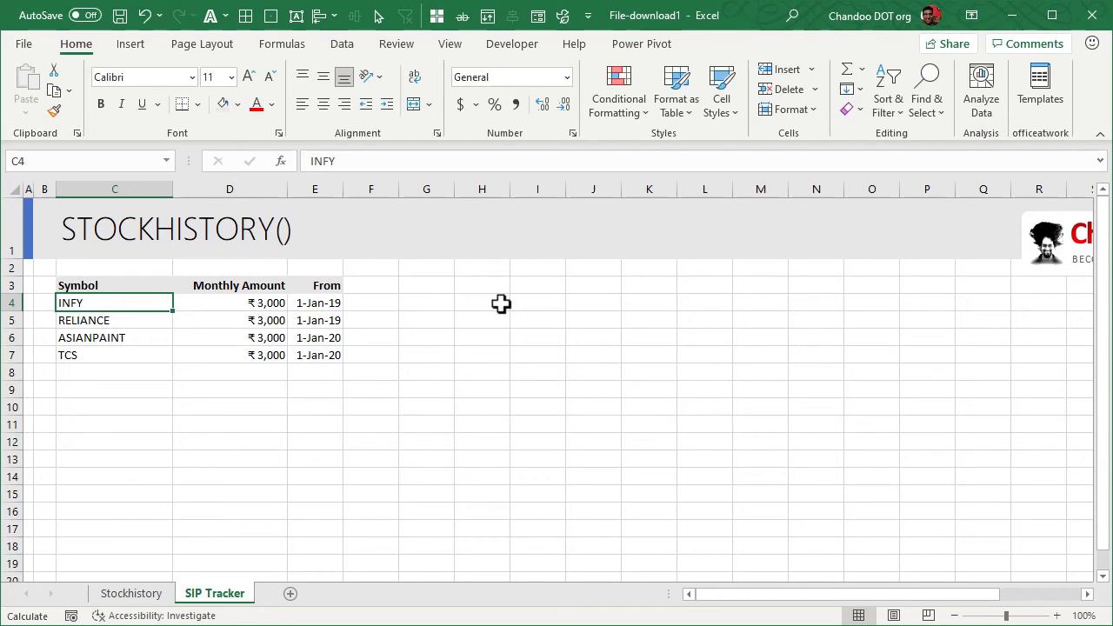
click(45, 300)
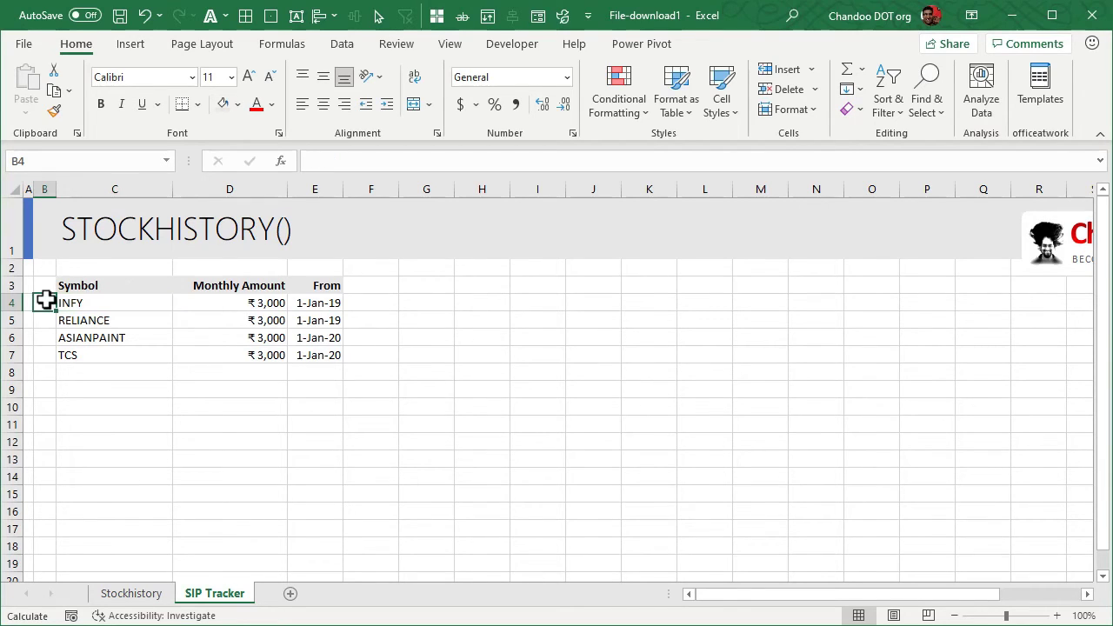
drag(94, 305, 94, 354)
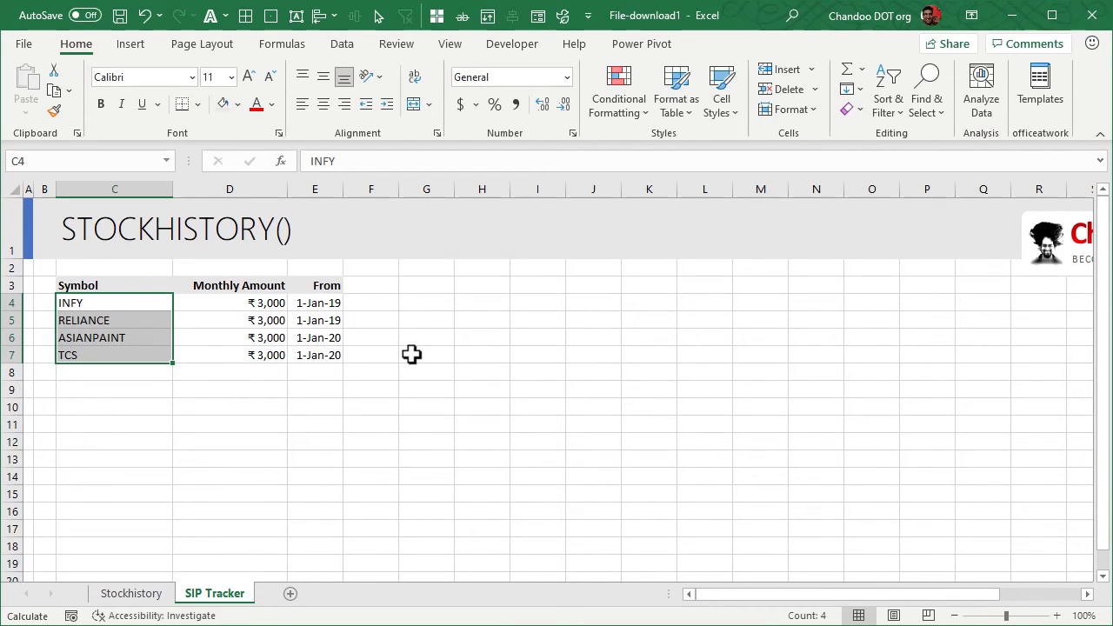
Step: Add the heading With Exchange in F3 and the formula ="XNSE:"&C4 in F4
click(390, 300)
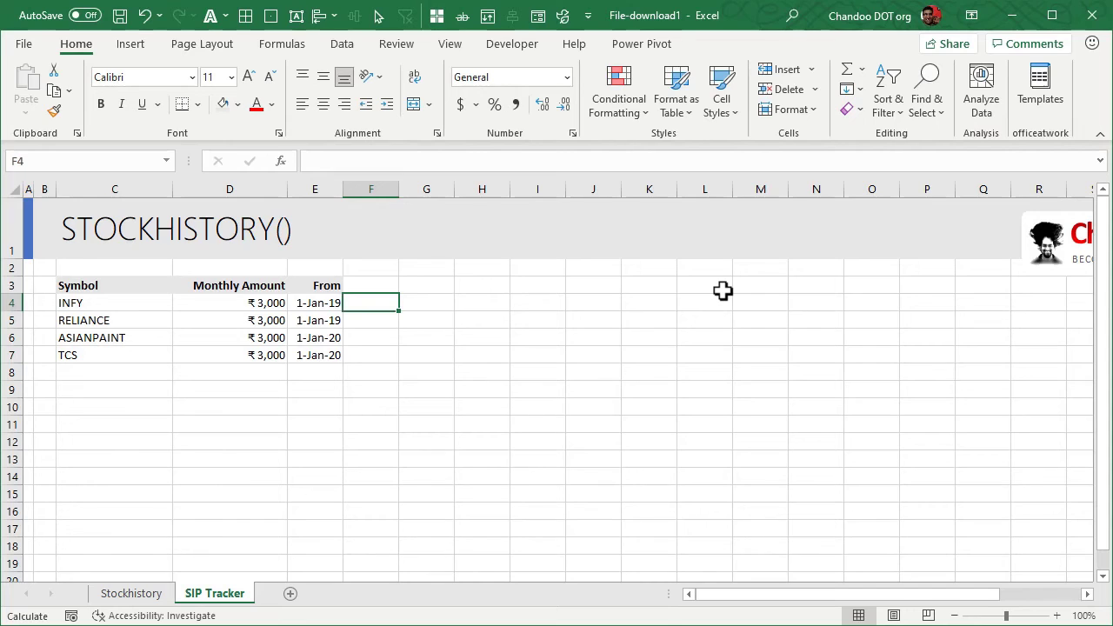
key(Up)
text(With )
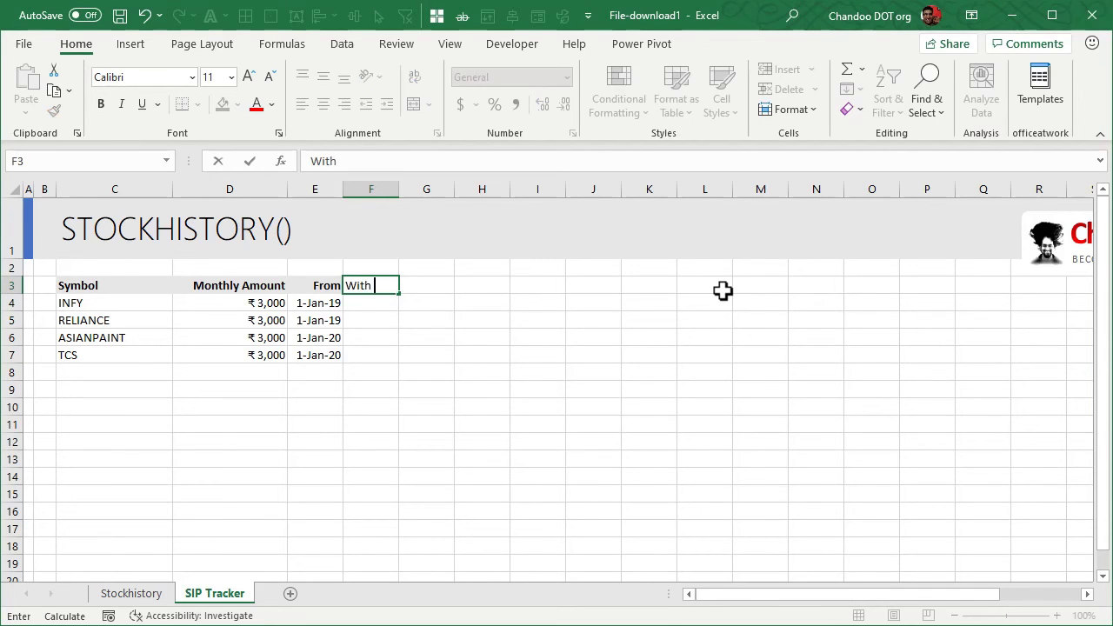
text(Exchange)
key(Return)
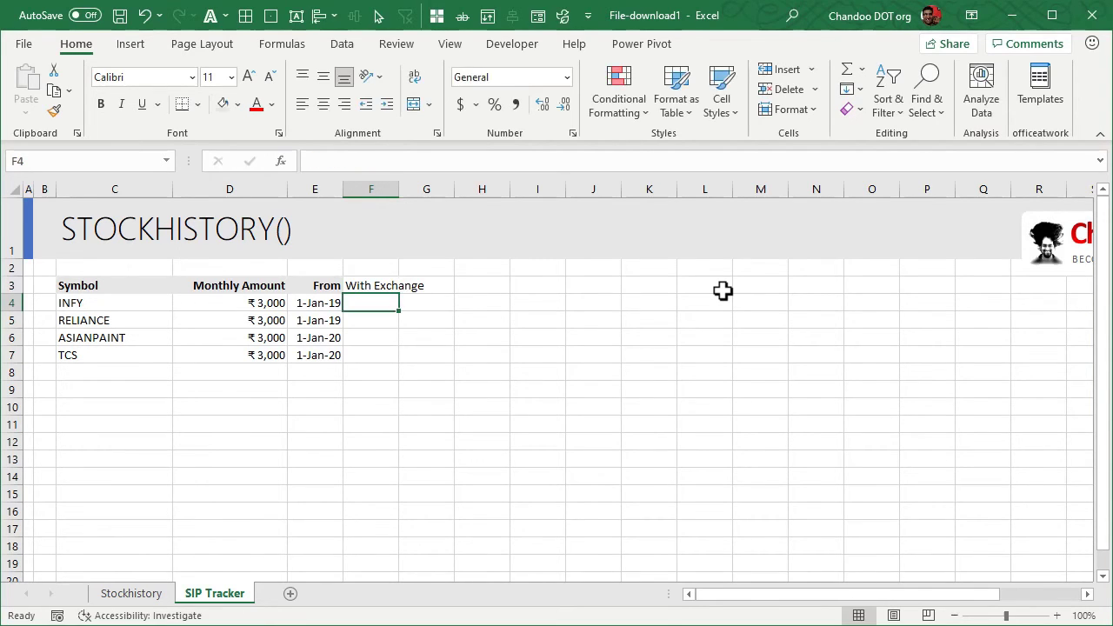
text(="XNSE)
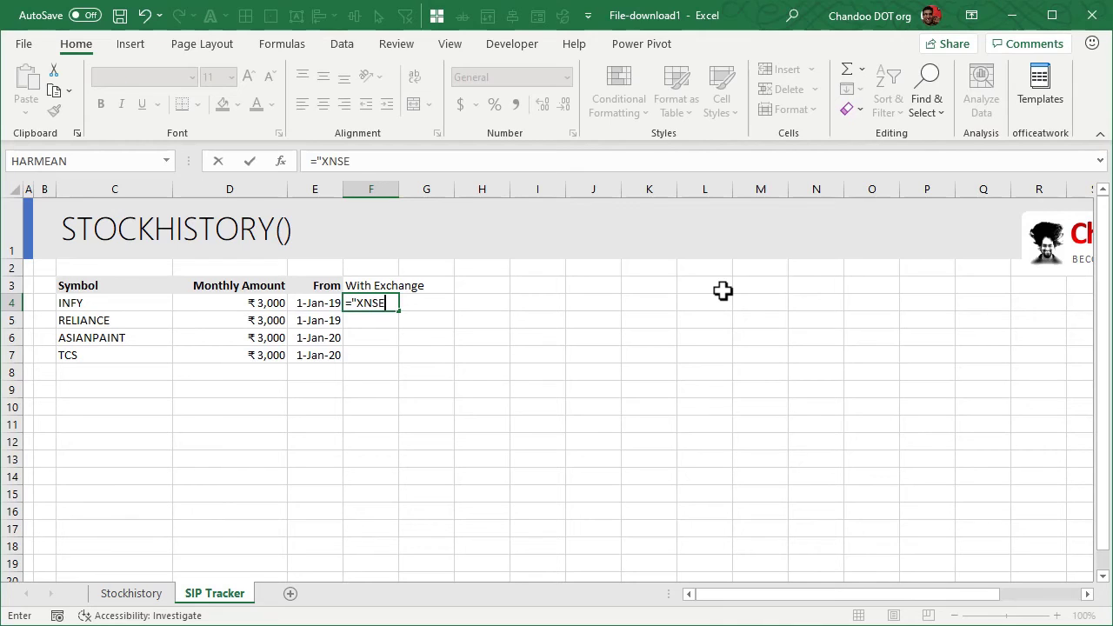
text(:"&)
key(Left)
key(Left)
key(Left)
key(Return)
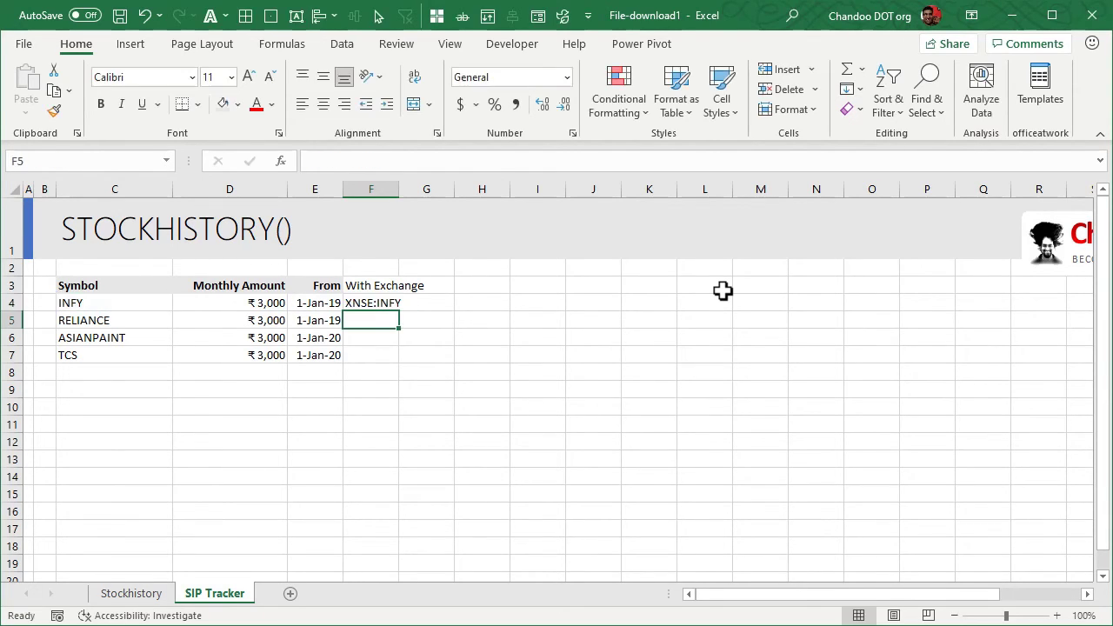
Step: Fill the exchange formula down to F7 and widen column F to fit XNSE:ASIANPAINT
click(380, 302)
drag(398, 310, 396, 346)
drag(399, 189, 450, 199)
click(519, 282)
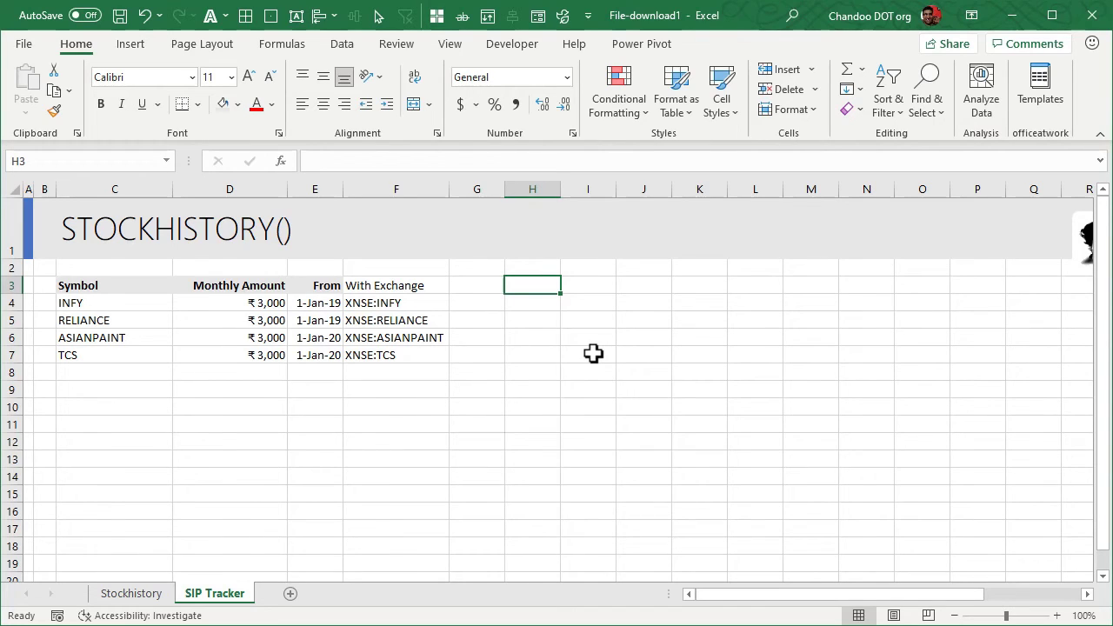
Step: Enter =STOCKHISTORY(F4,E4,"1-mar-2021",2,0,1) in H4 to list monthly INFY closing prices
key(Down)
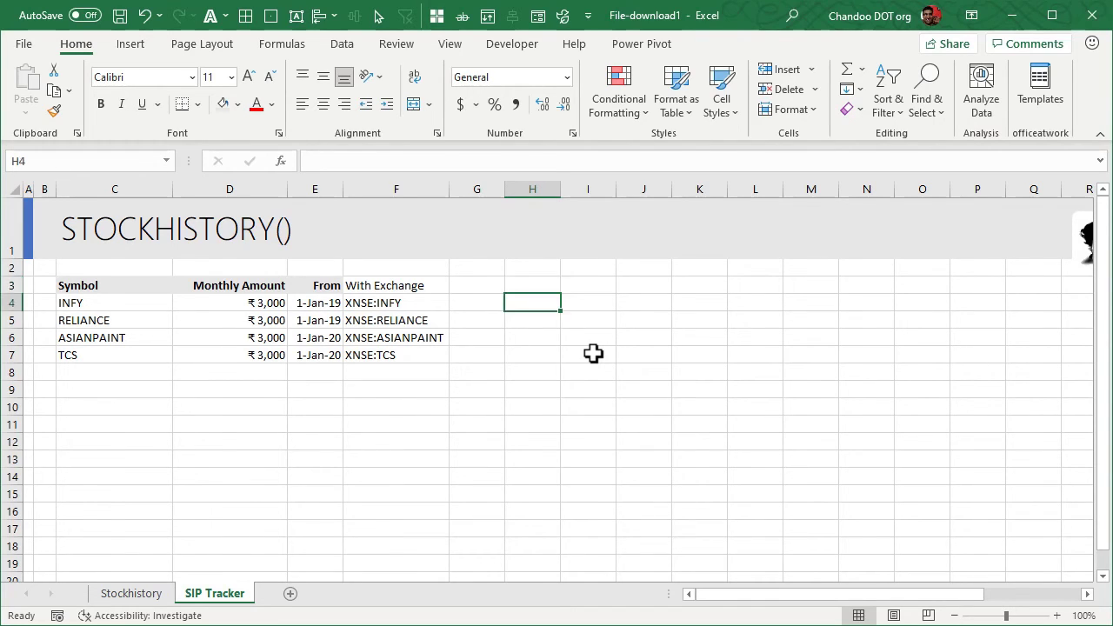
text(=stoc)
key(Tab)
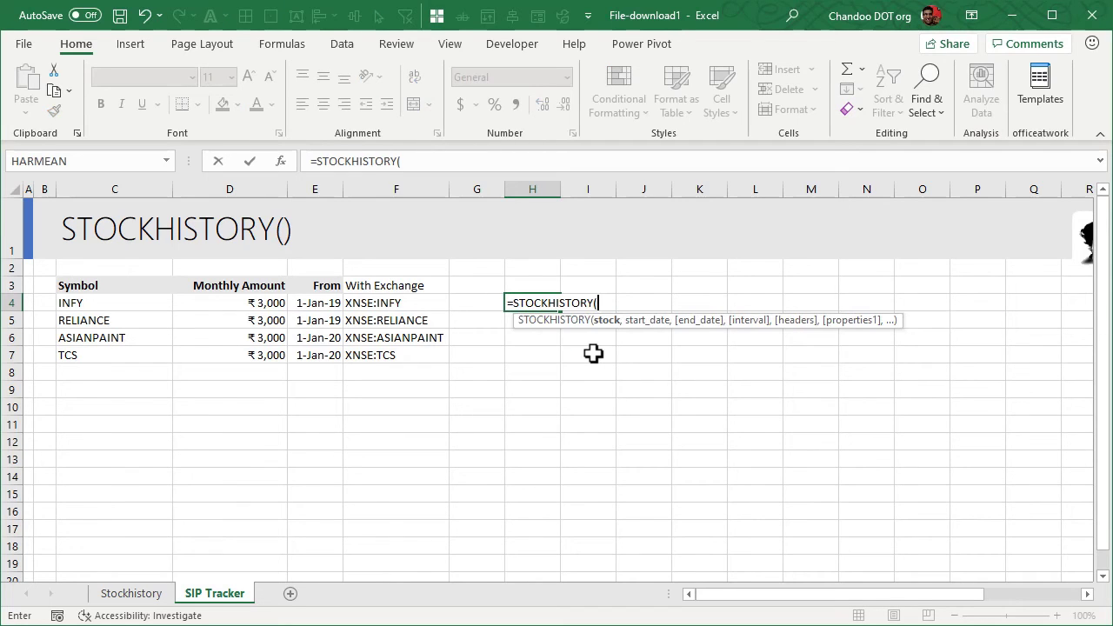
key(Left)
key(Left)
text(,)
key(Left)
key(Left)
key(Left)
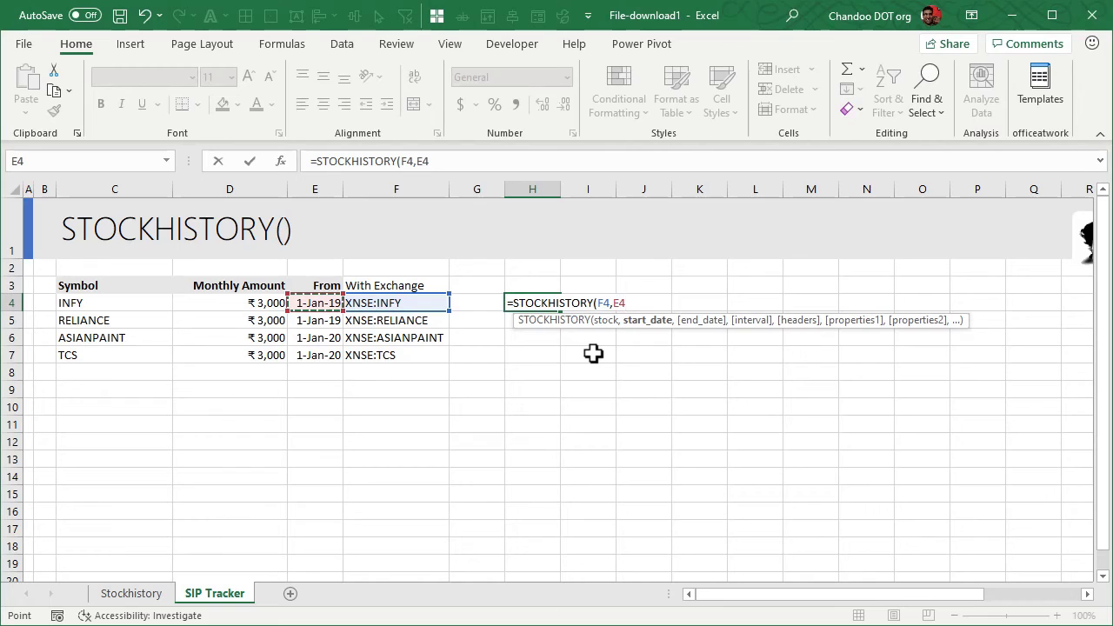
text(,)
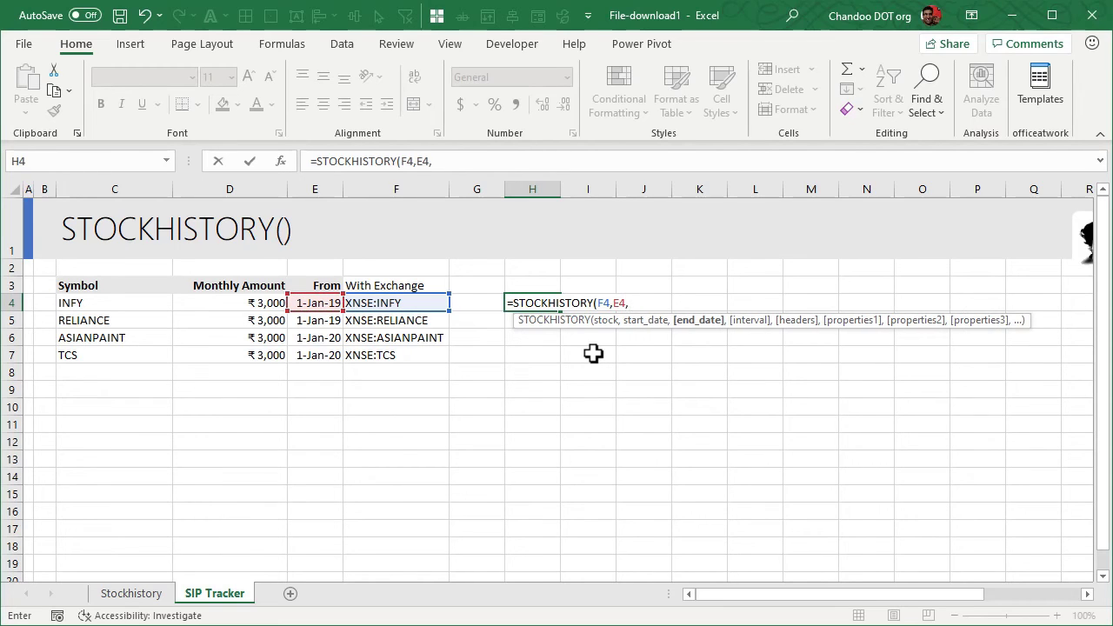
text("1-mar-2021",)
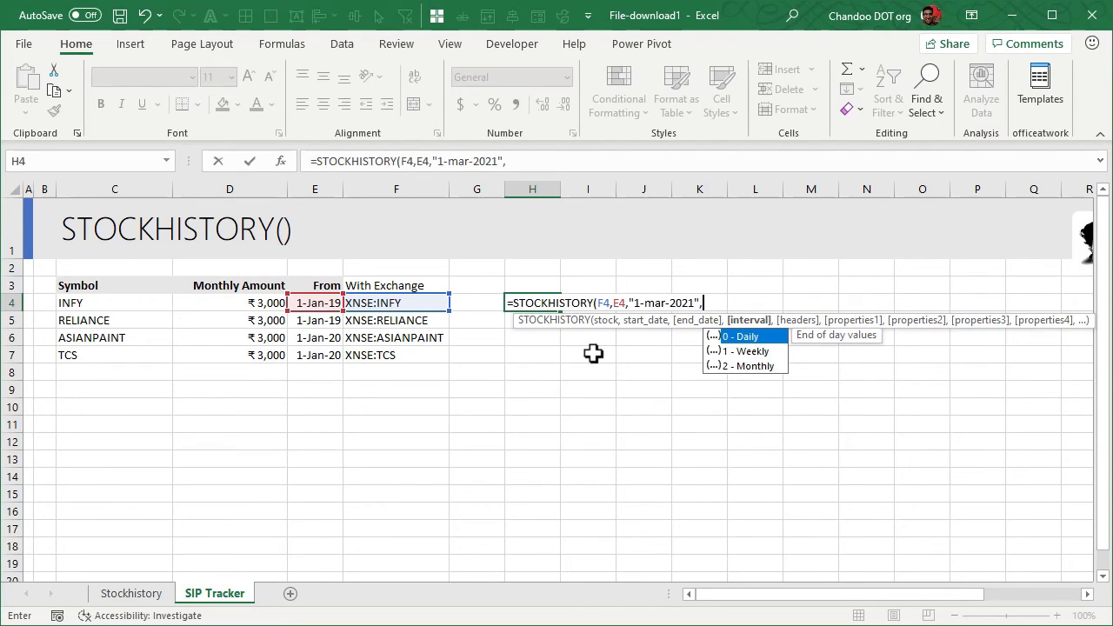
text(2,0)
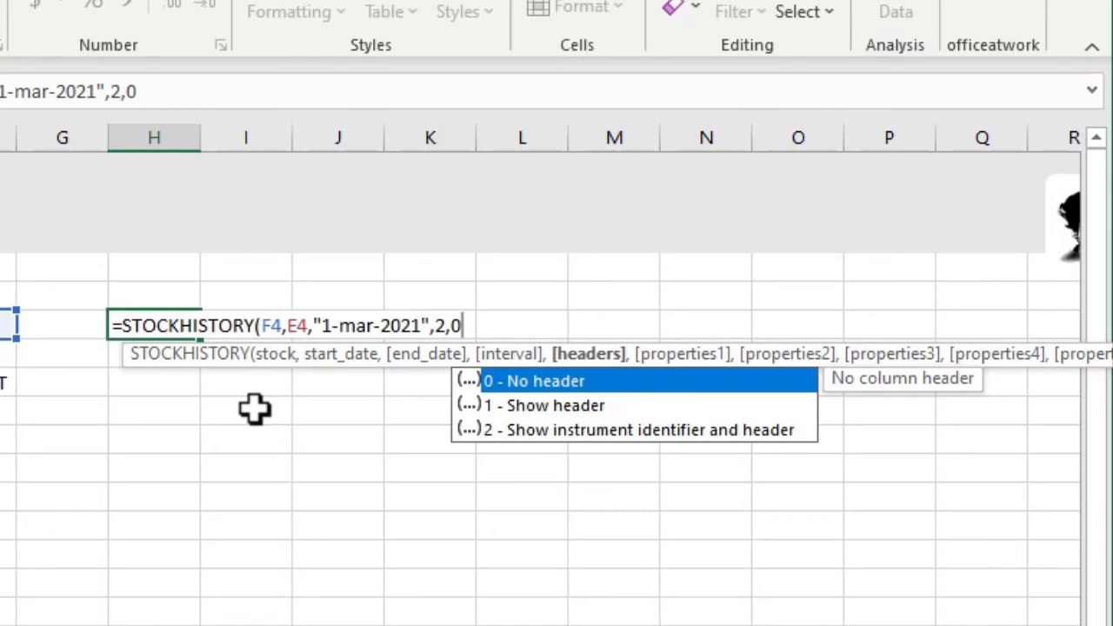
text(,)
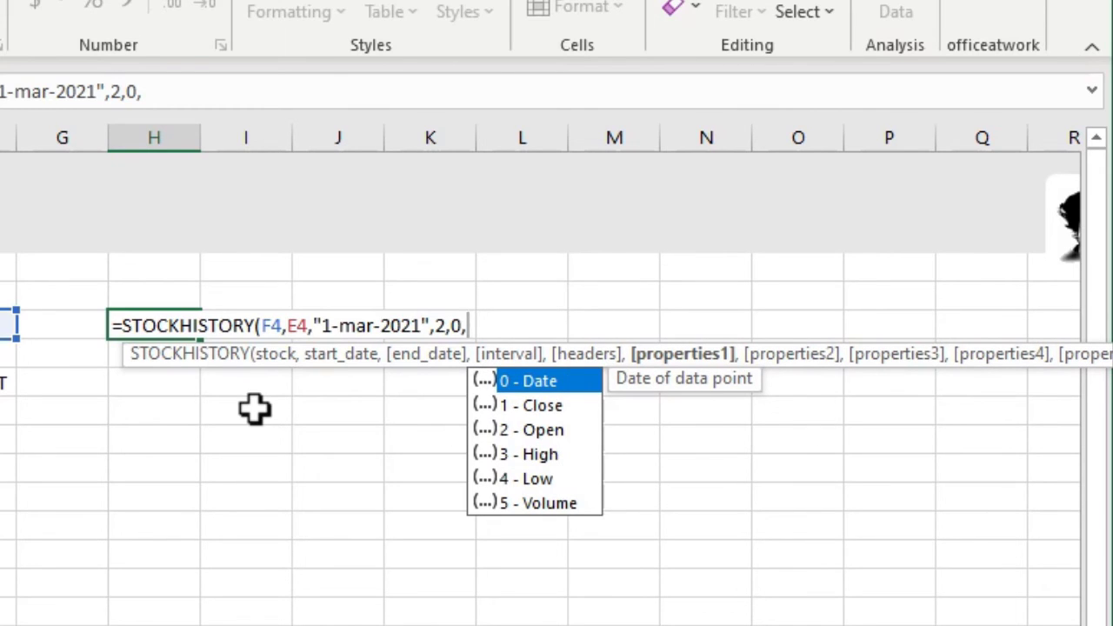
text(1)
key(Return)
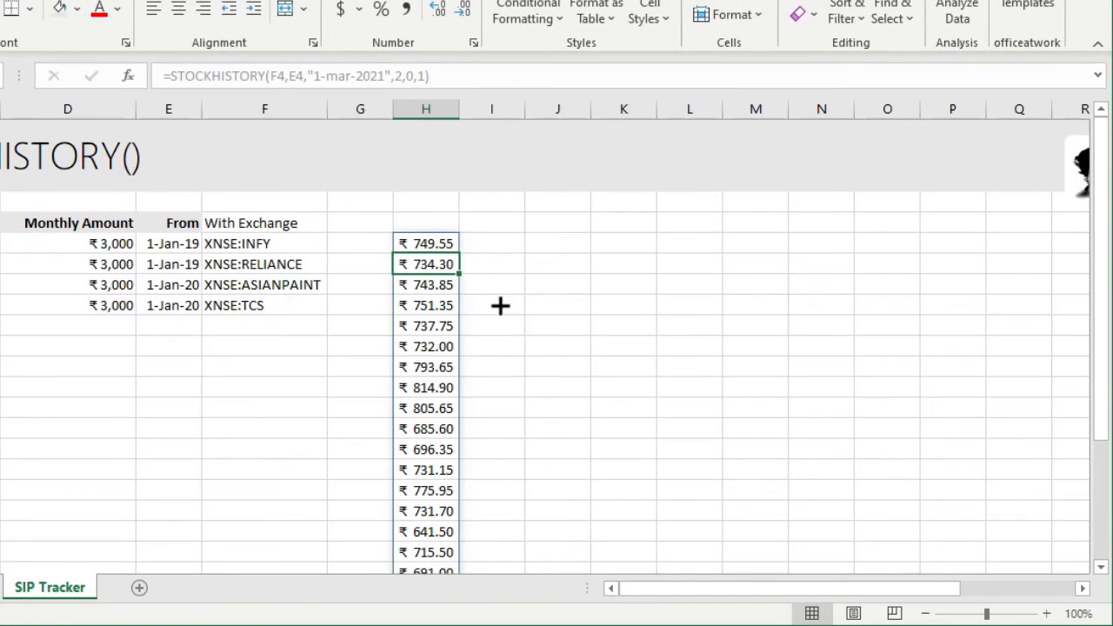
Step: Widen column H and scroll through the spilled monthly prices starting at ₹749.55
scroll(320, 380, down, 7)
scroll(495, 289, up, 5)
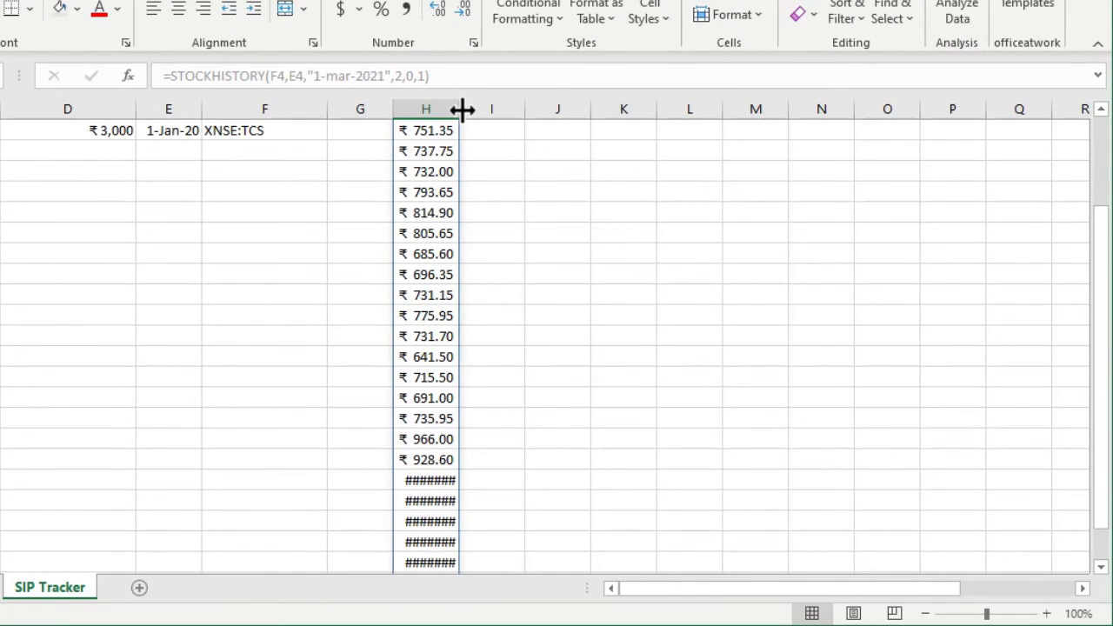
drag(462, 110, 487, 110)
scroll(498, 387, down, 1)
scroll(499, 395, down, 3)
scroll(500, 403, up, 6)
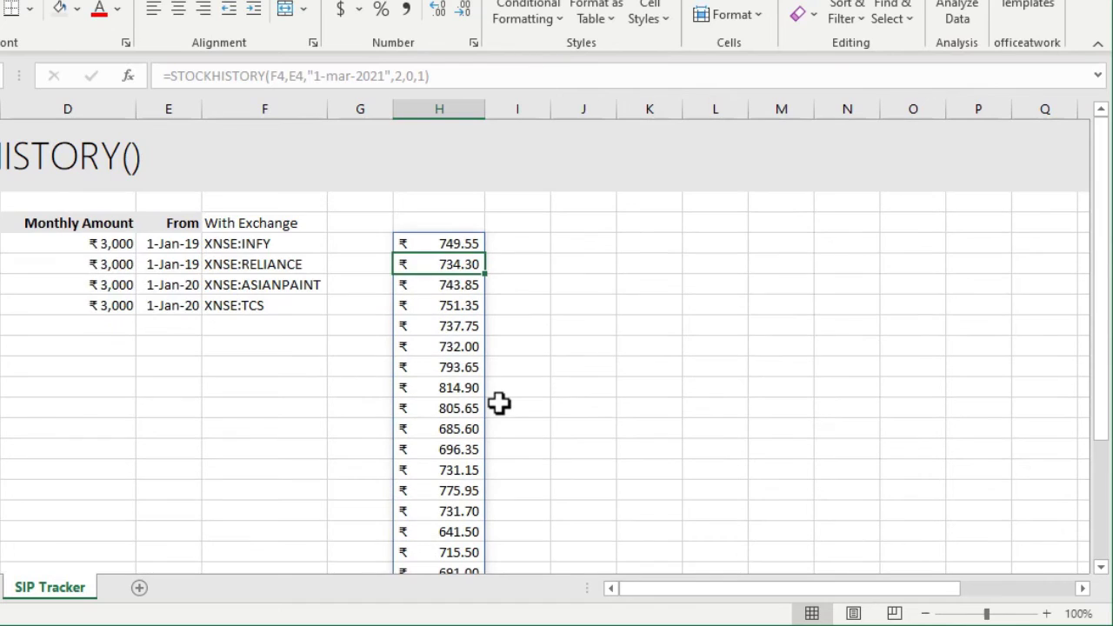
click(465, 245)
scroll(463, 248, down, 2)
scroll(463, 248, down, 4)
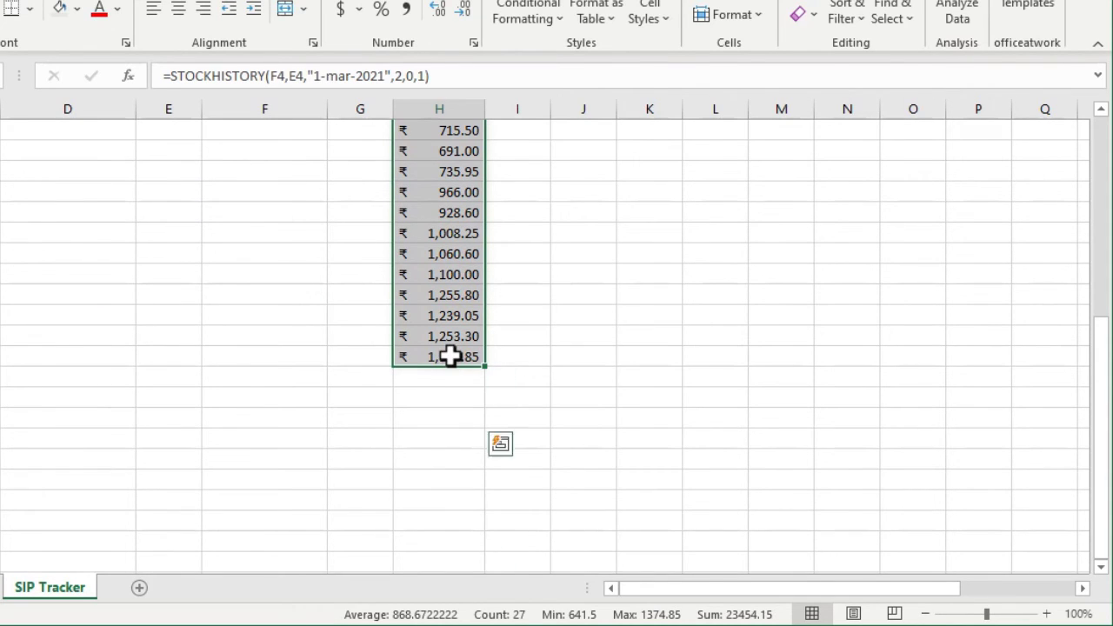
scroll(457, 366, up, 7)
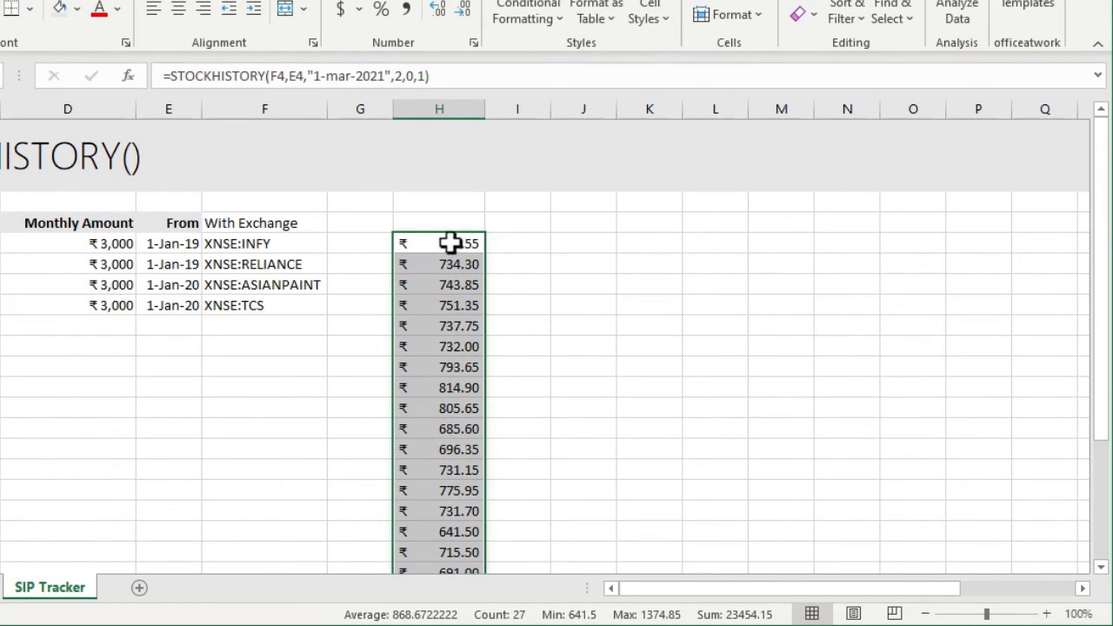
Step: Wrap H4's STOCKHISTORY formula in TRANSPOSE so the prices spill across row 4
click(447, 242)
key(F2)
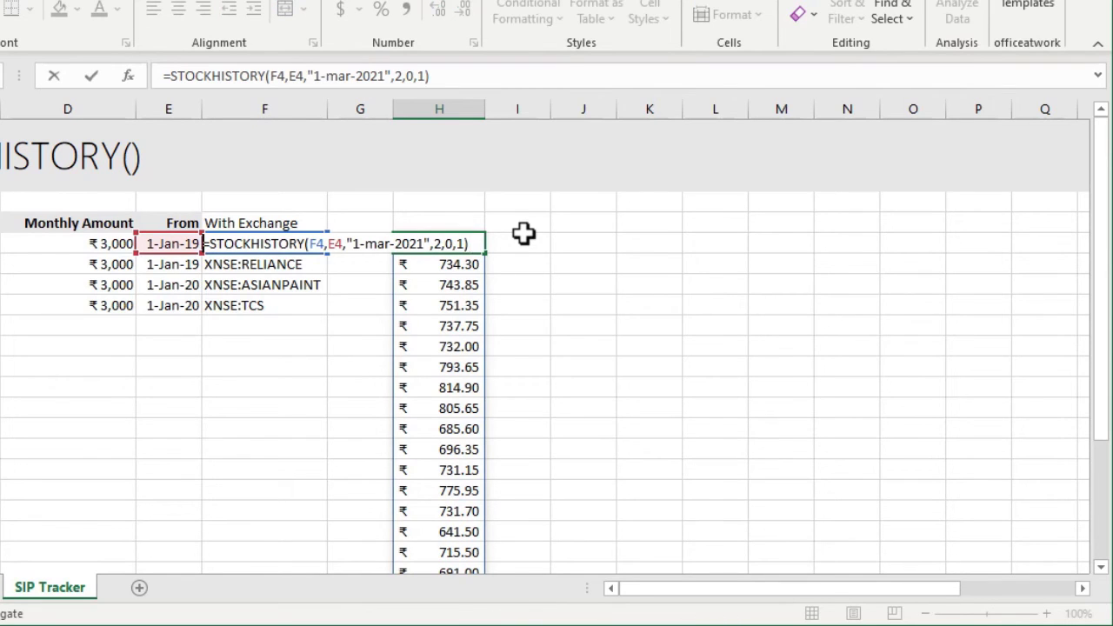
key(Right)
text(tra)
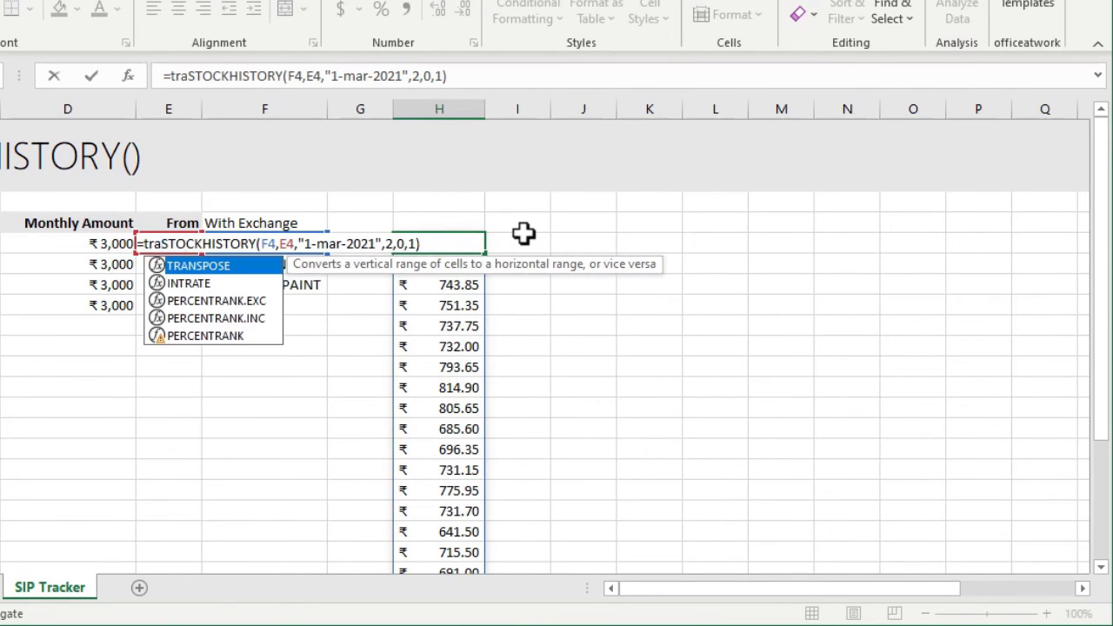
key(Tab)
text())
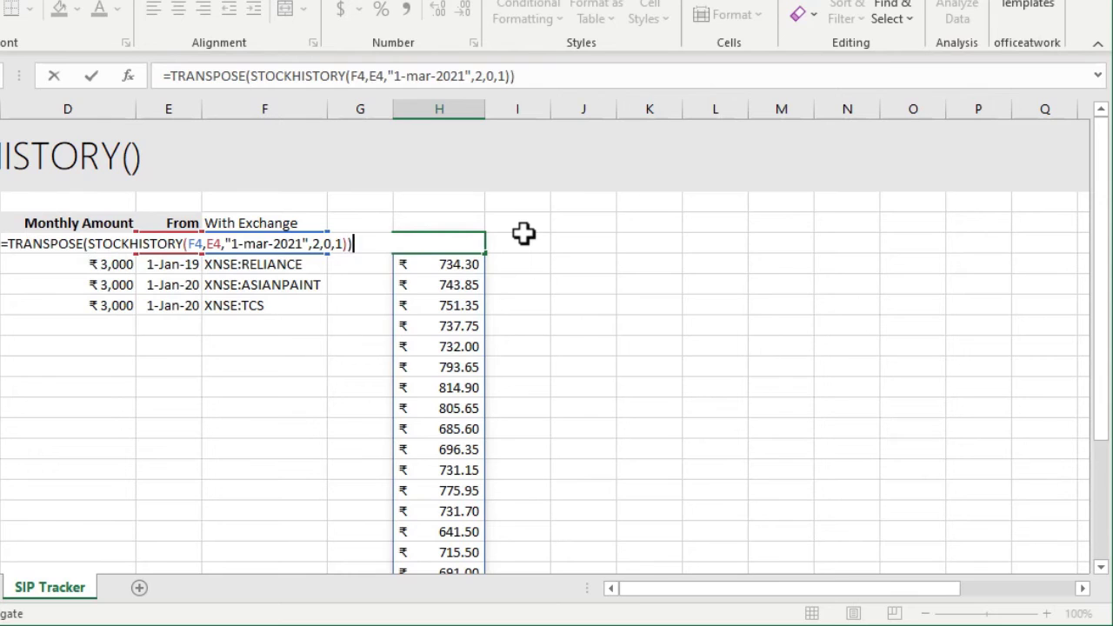
key(Return)
Step: Inspect H4's formula and the spilled prices in I4, J4 and K4
click(435, 243)
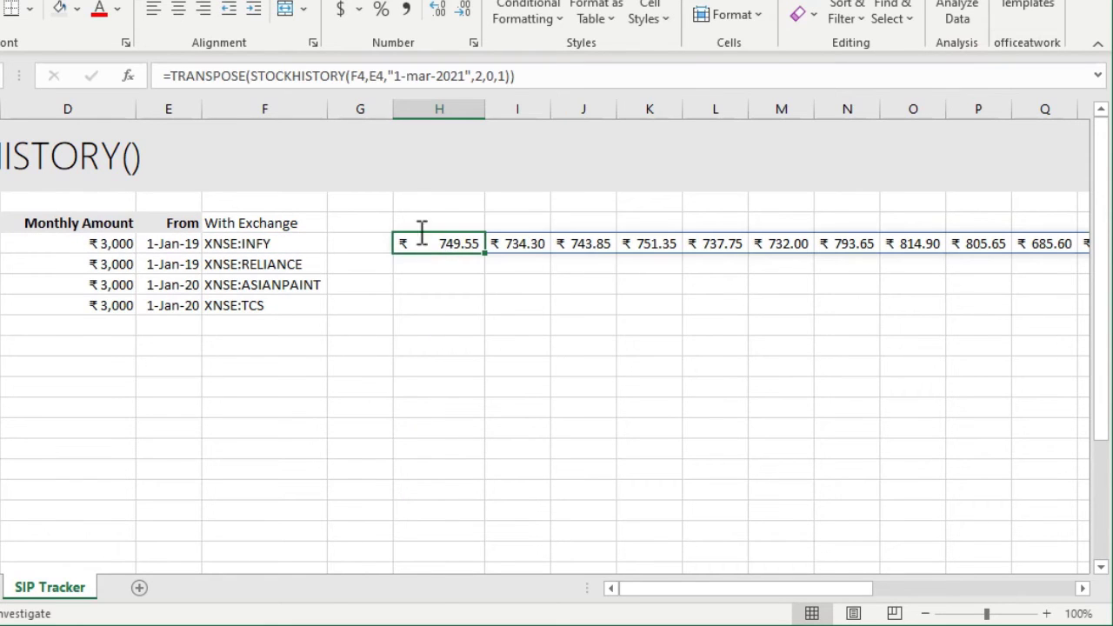
key(F2)
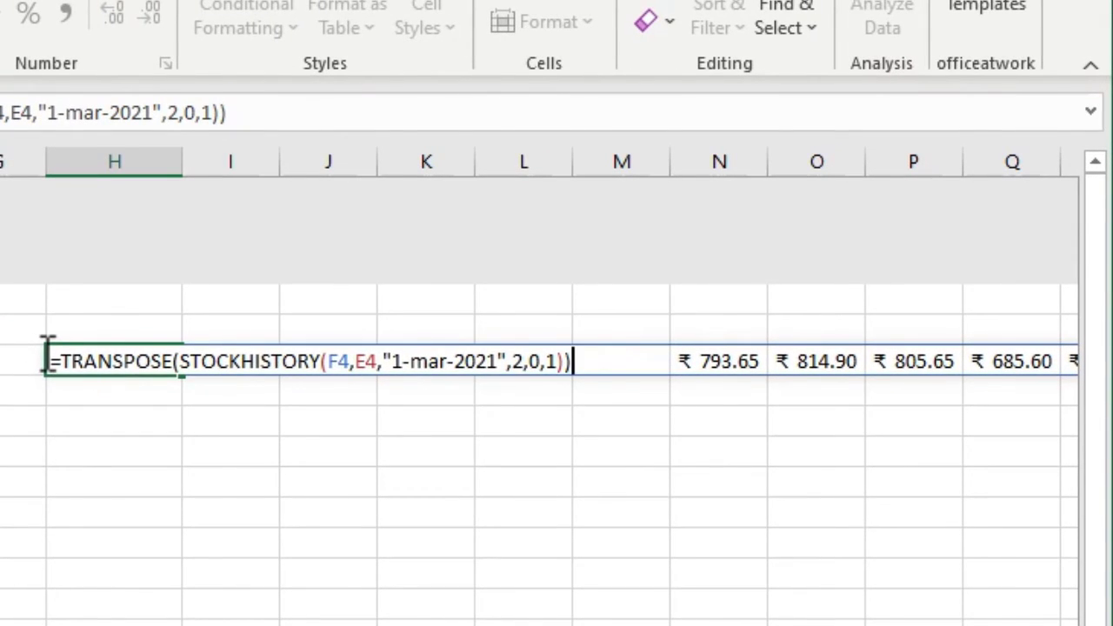
key(Escape)
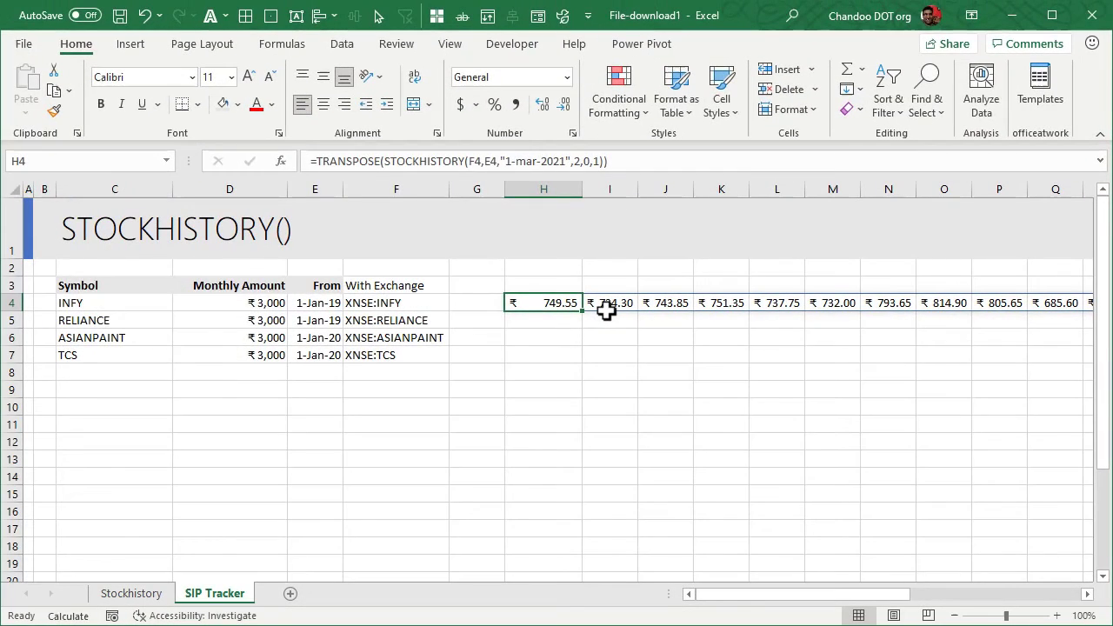
click(552, 285)
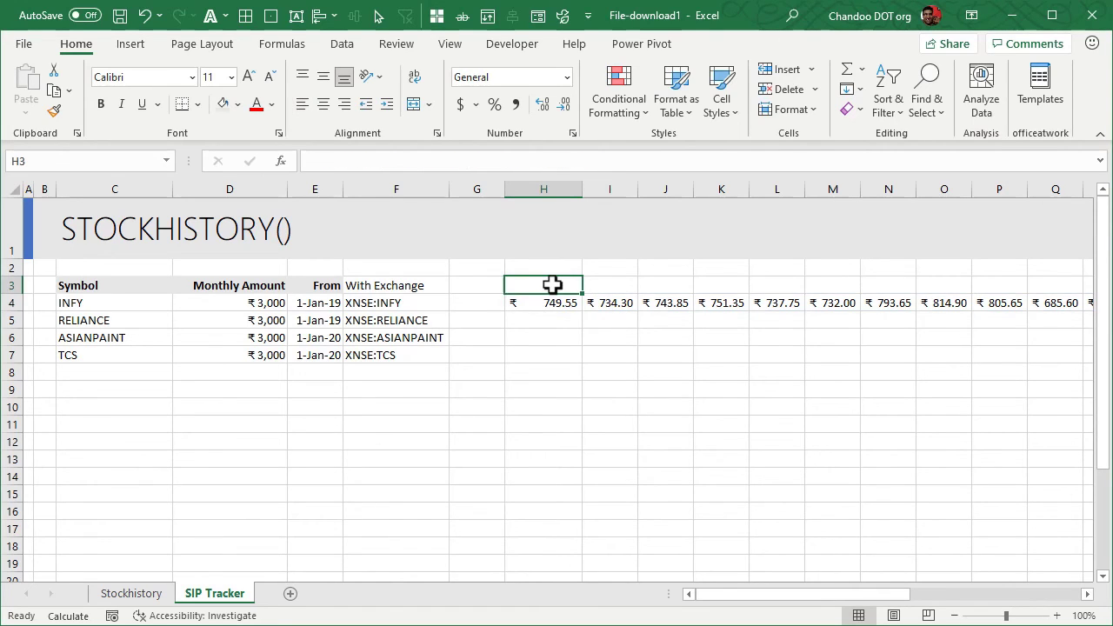
click(537, 300)
click(541, 287)
click(615, 303)
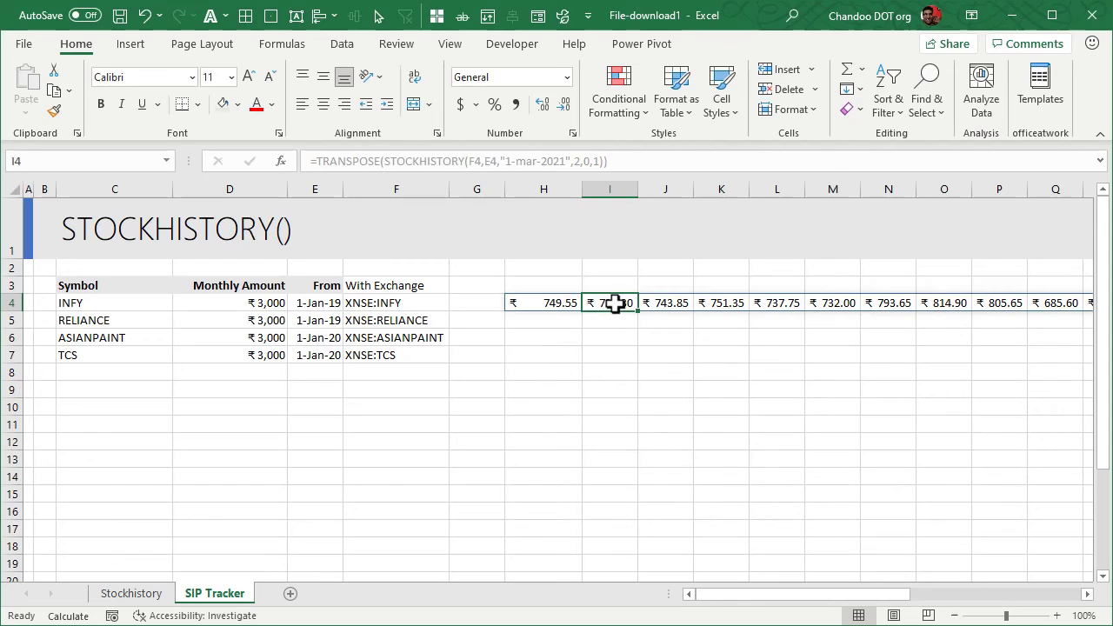
click(675, 302)
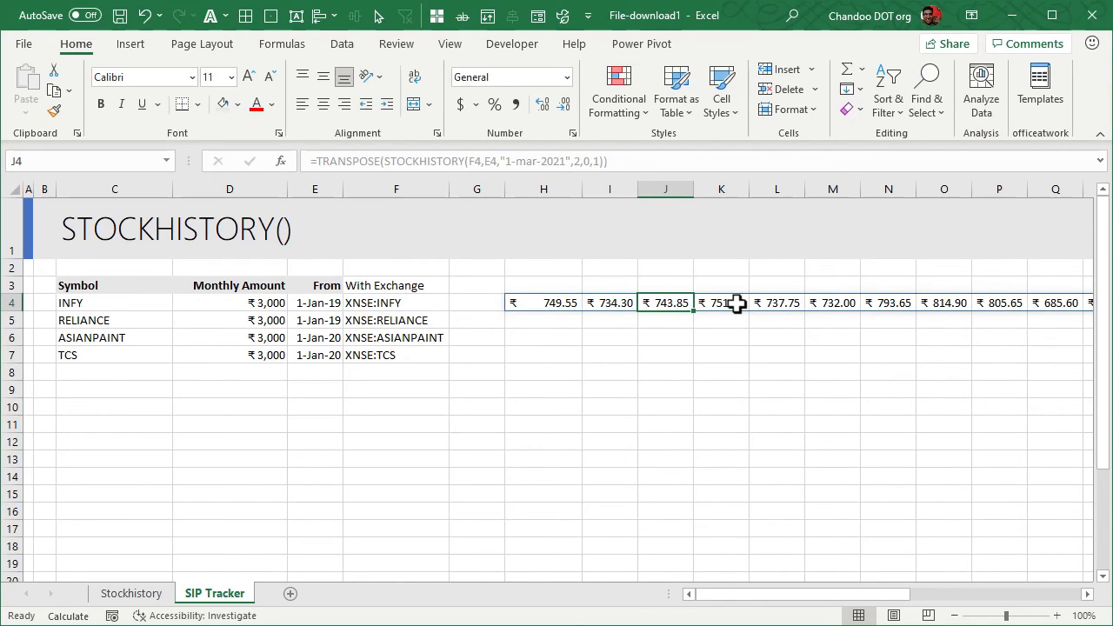
click(737, 303)
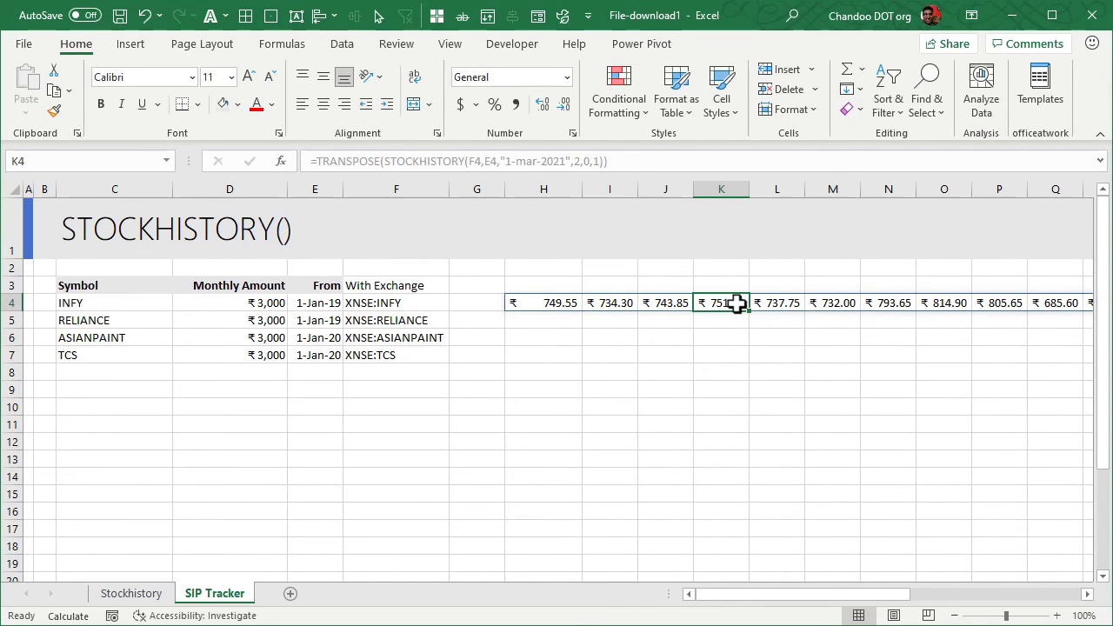
click(517, 302)
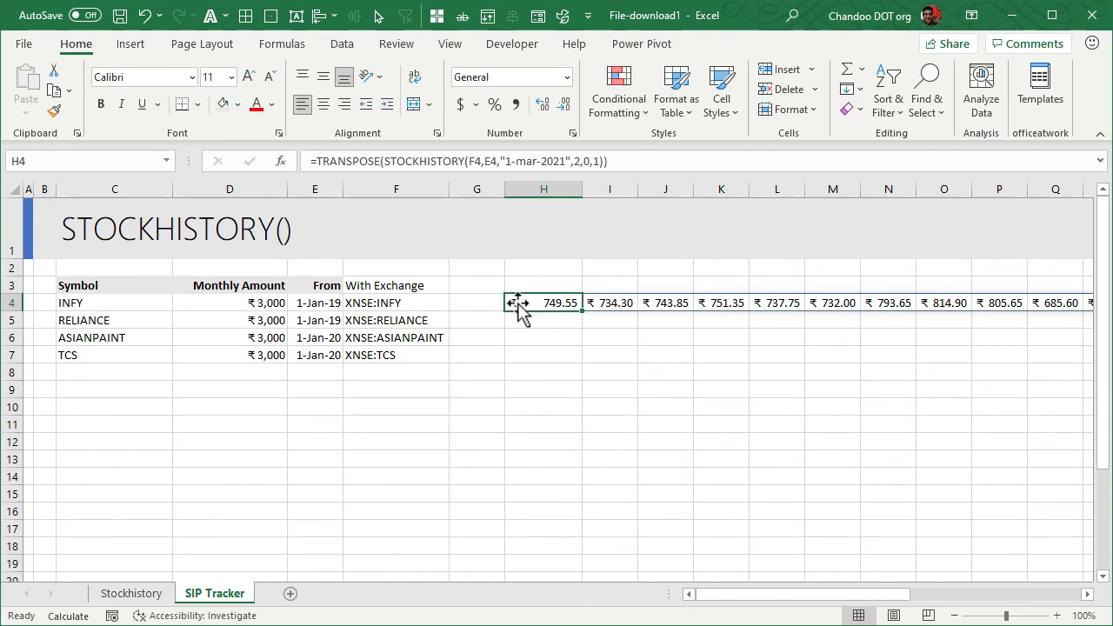
click(562, 320)
Step: Enter =$D$4/H4 in H5 to compute the shares bought in the first month
text(=)
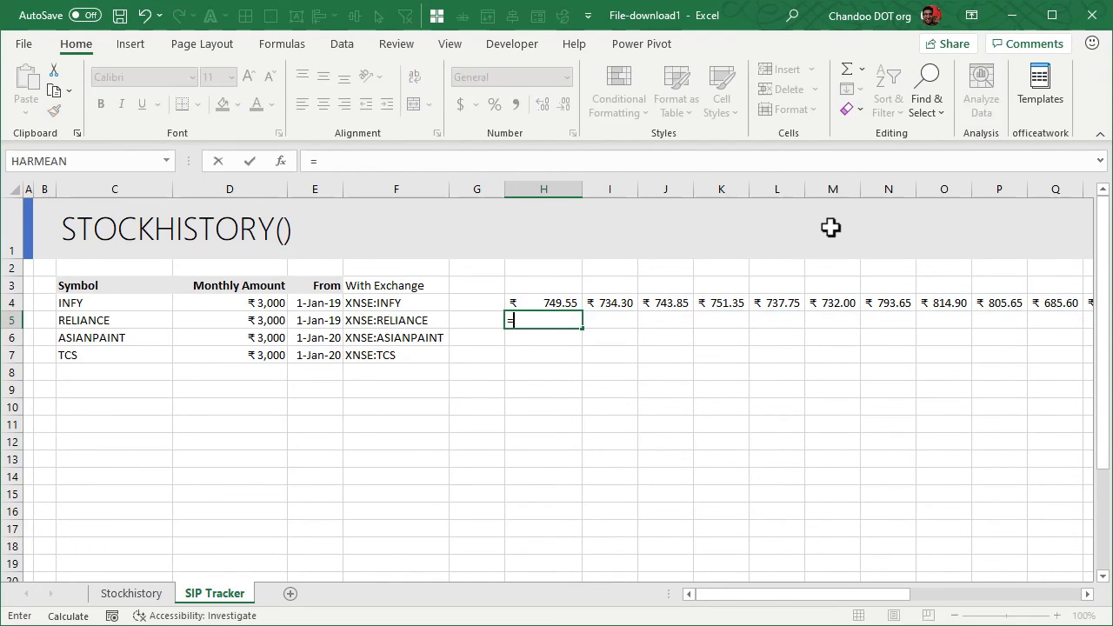
key(Up)
key(Left)
key(Left)
key(Left)
key(Left)
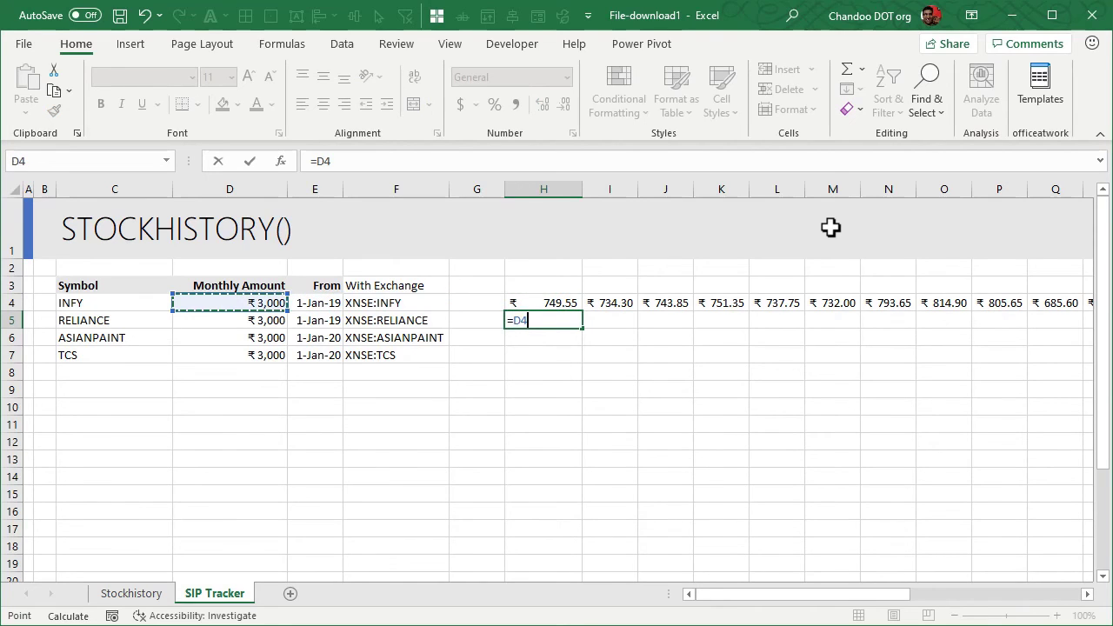
key(F4)
key(F4)
text(/)
key(Escape)
text(=)
key(Up)
key(Left)
key(Left)
key(Left)
key(Left)
key(F4)
text(/)
key(Up)
key(Return)
key(Up)
Step: Format H5 as Number with two decimals and fill it across row 5
click(566, 78)
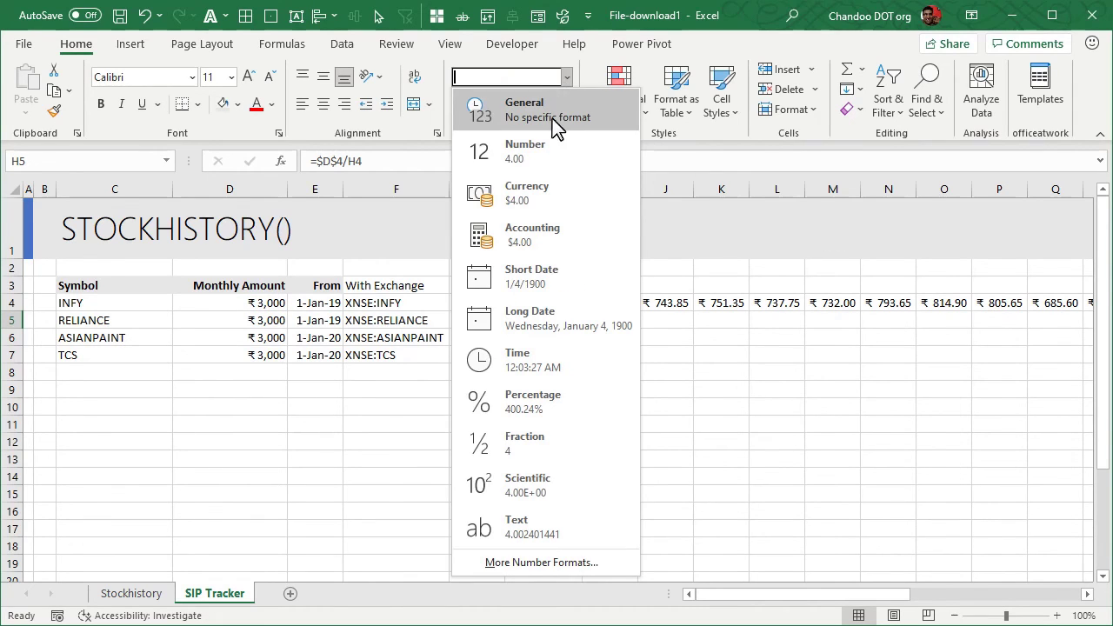
click(541, 165)
drag(583, 329, 1039, 331)
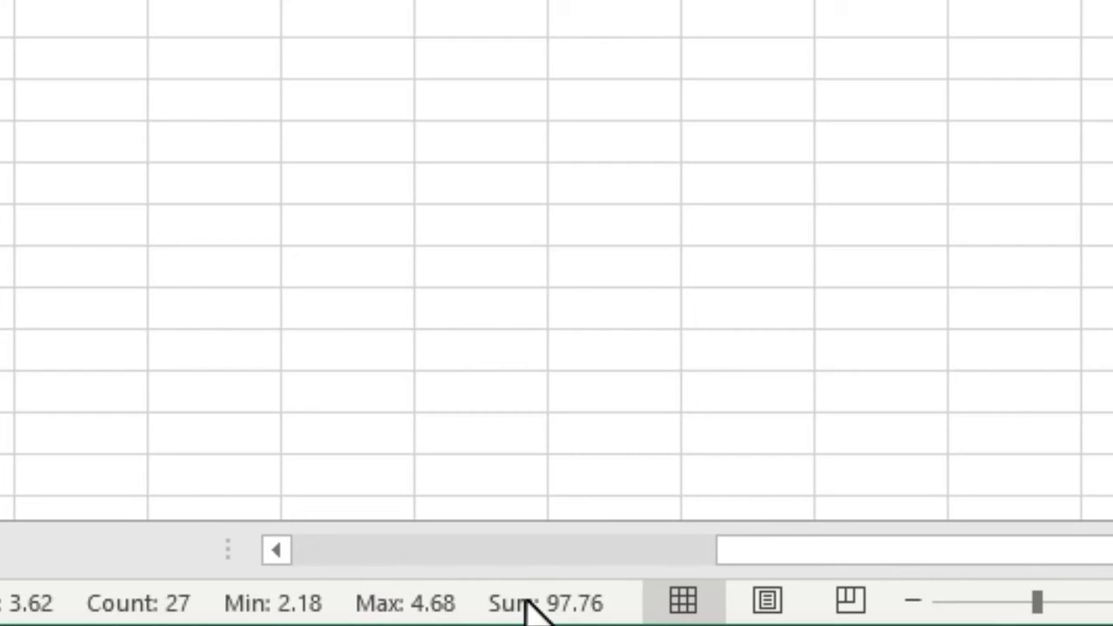
drag(845, 554, 487, 606)
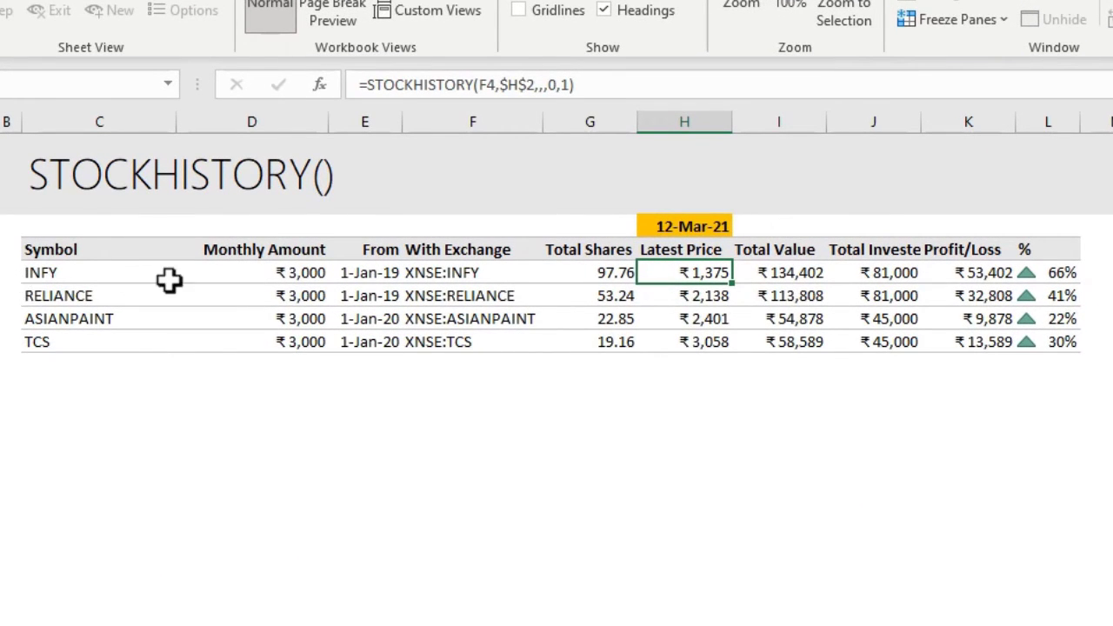
Step: Review the amount, start date and G4–L4 formulas for shares, price, value, investment, profit/loss and %
drag(293, 269, 346, 342)
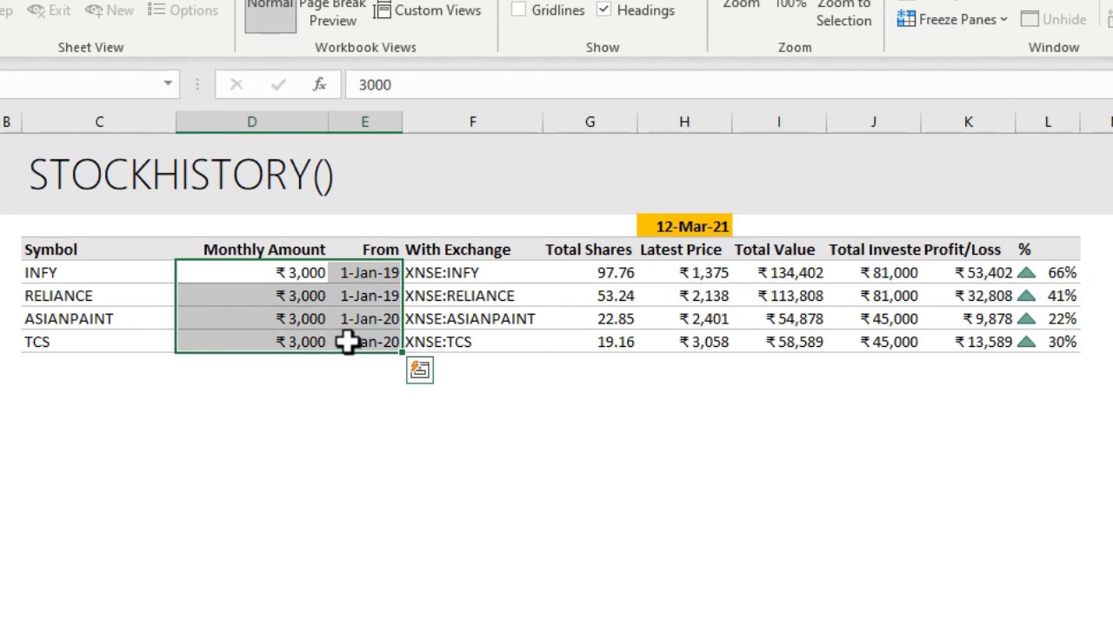
click(287, 276)
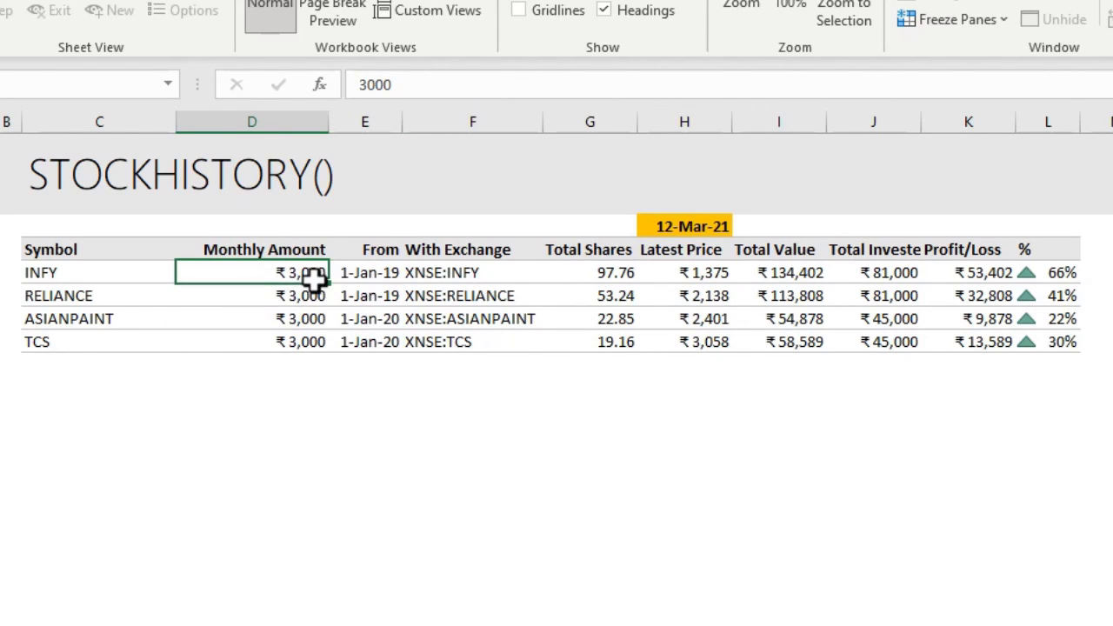
click(371, 274)
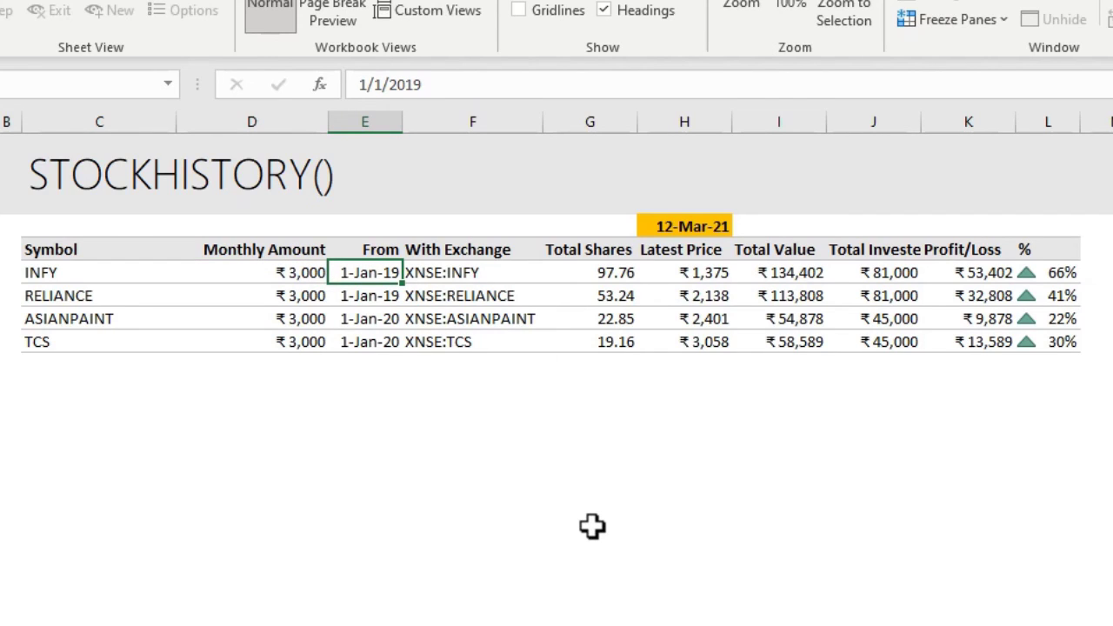
click(623, 278)
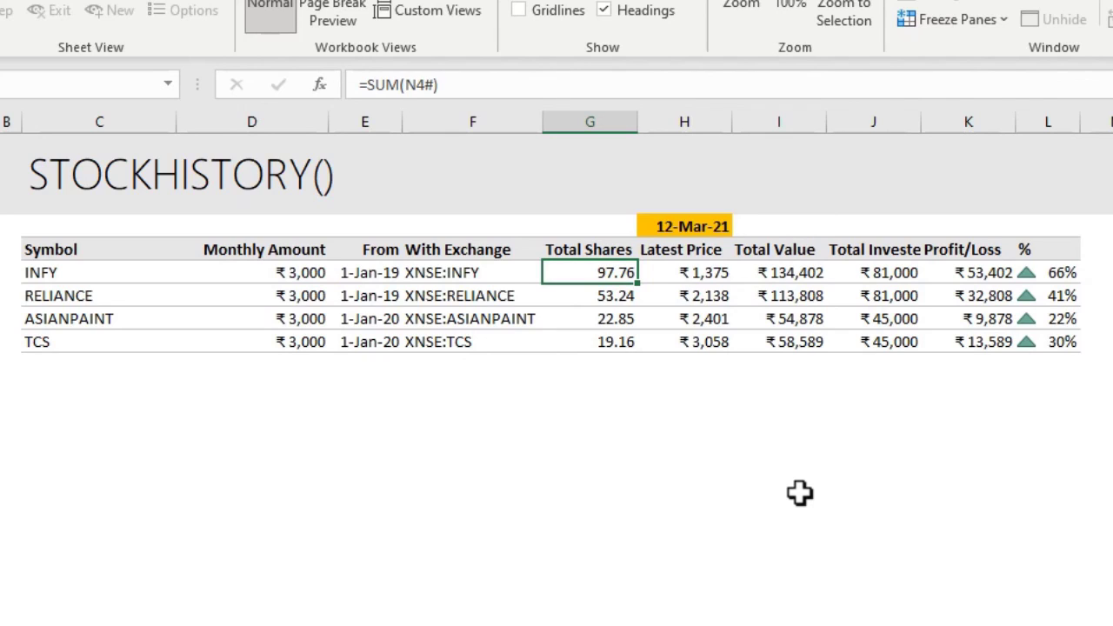
click(717, 272)
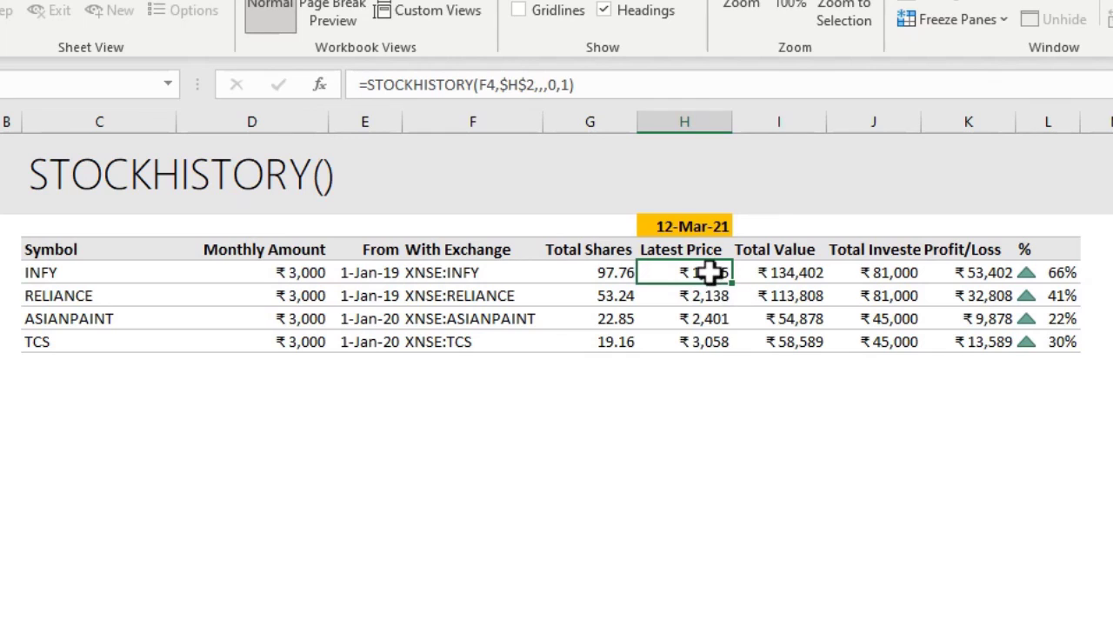
click(605, 278)
click(781, 275)
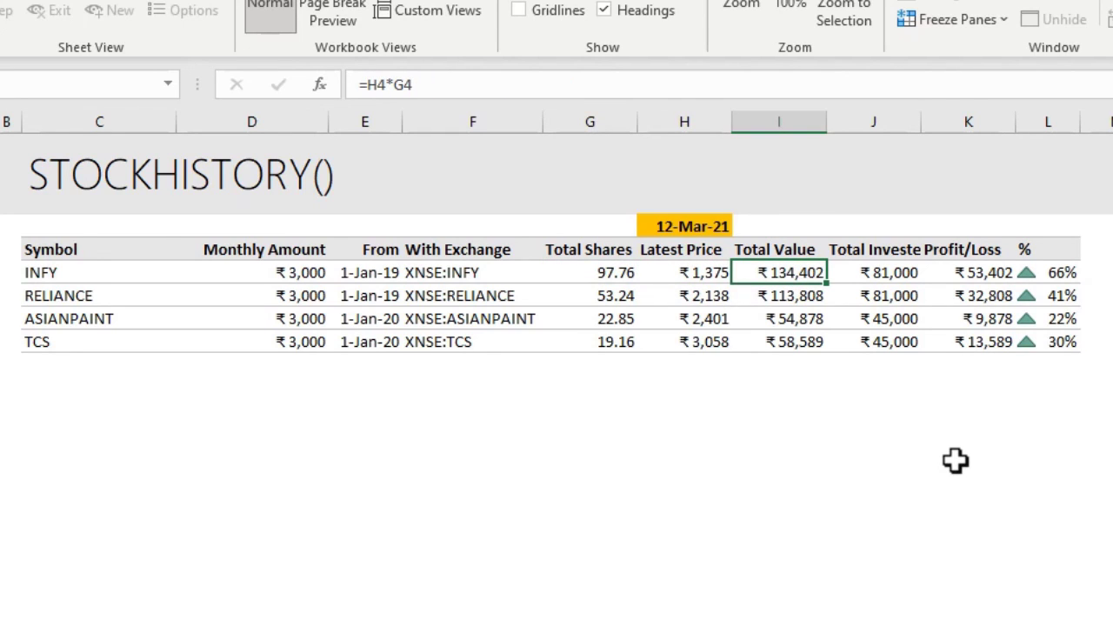
click(891, 279)
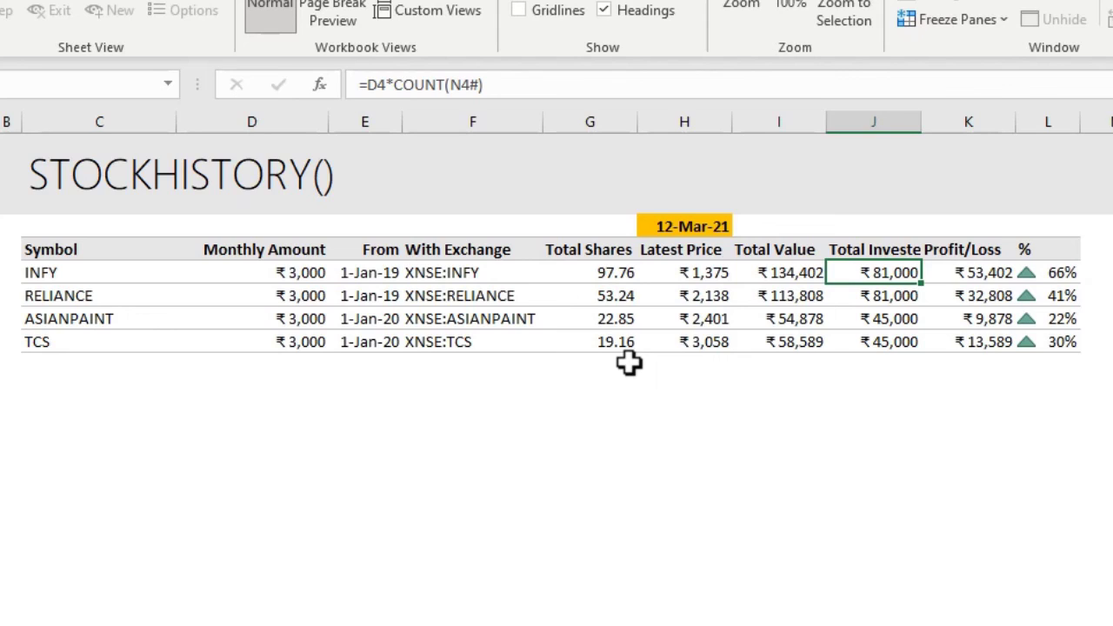
click(986, 270)
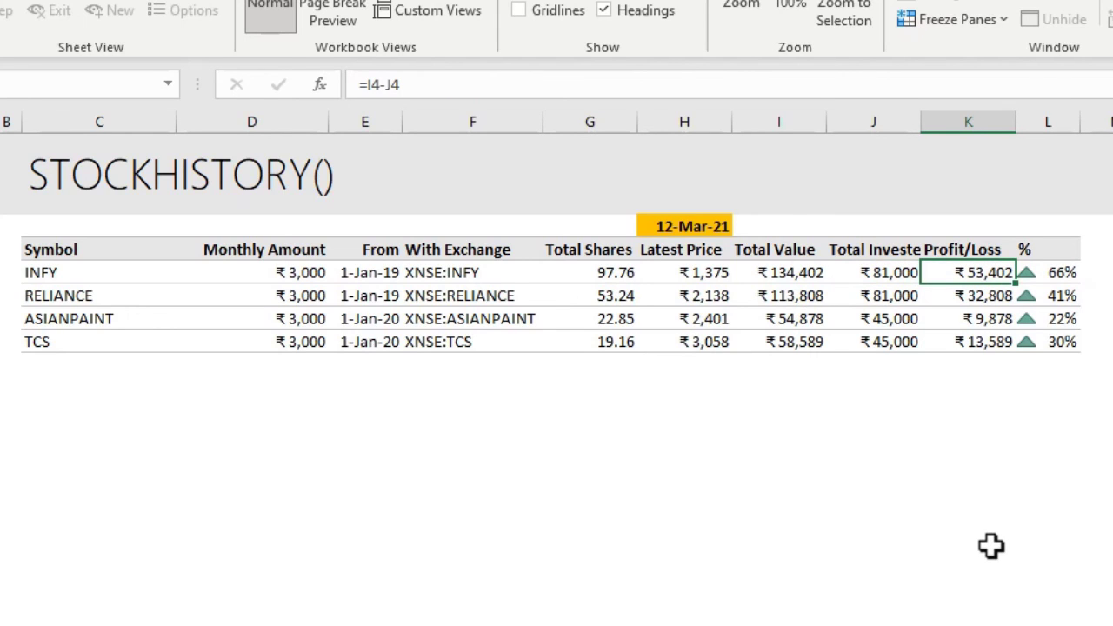
click(1051, 277)
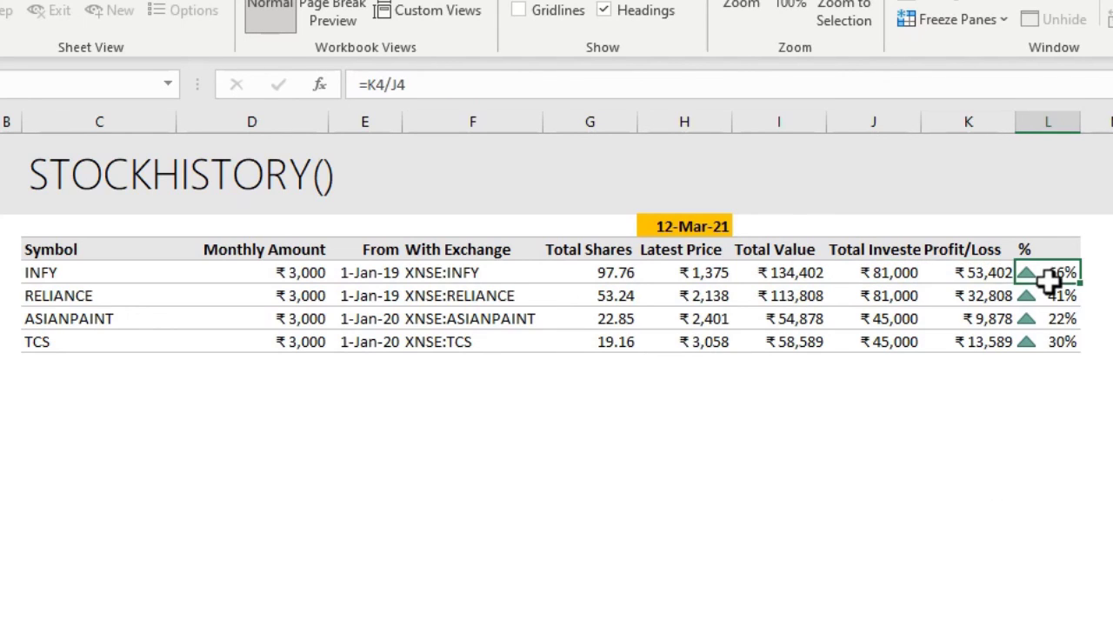